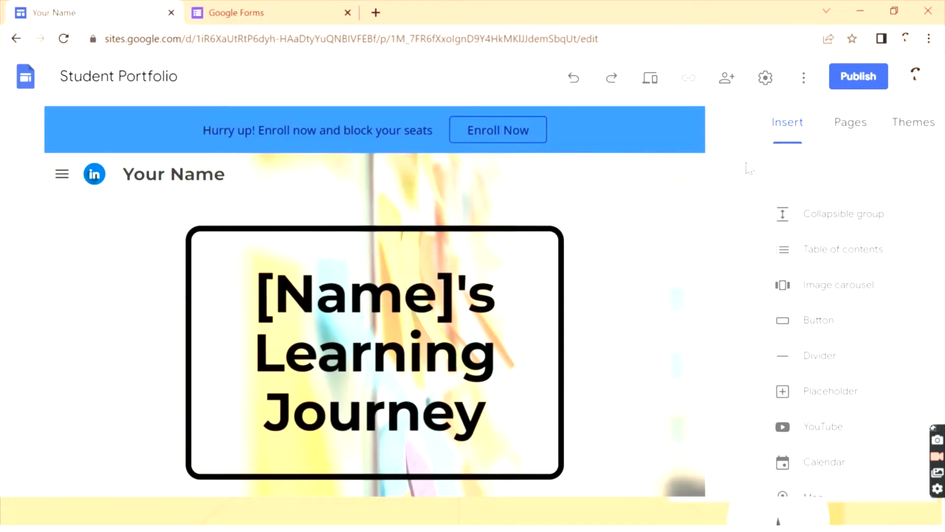
# In Google Forms, start a new form from the Contact Information template
pyautogui.moveTo(749, 169); pyautogui.dragTo(777, 157)
pyautogui.moveTo(940, 374); pyautogui.dragTo(938, 352)
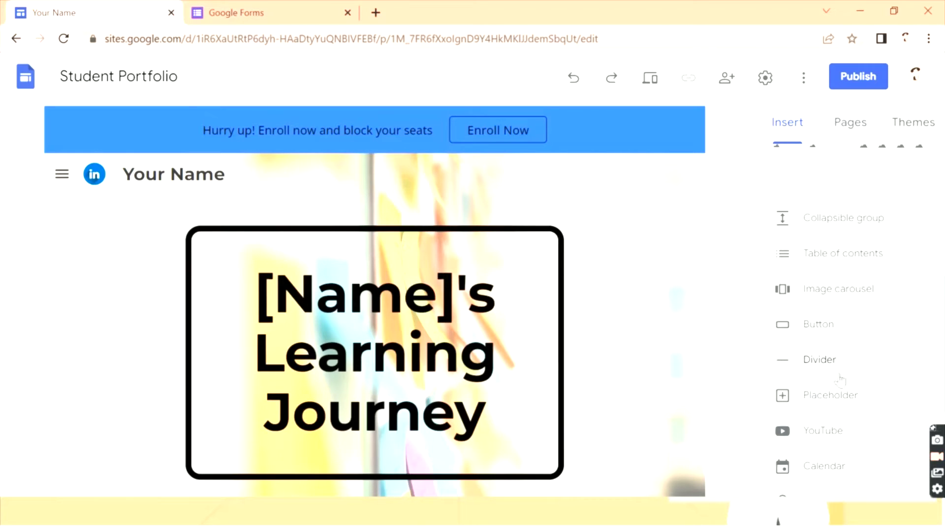
pyautogui.moveTo(942, 355); pyautogui.dragTo(942, 416)
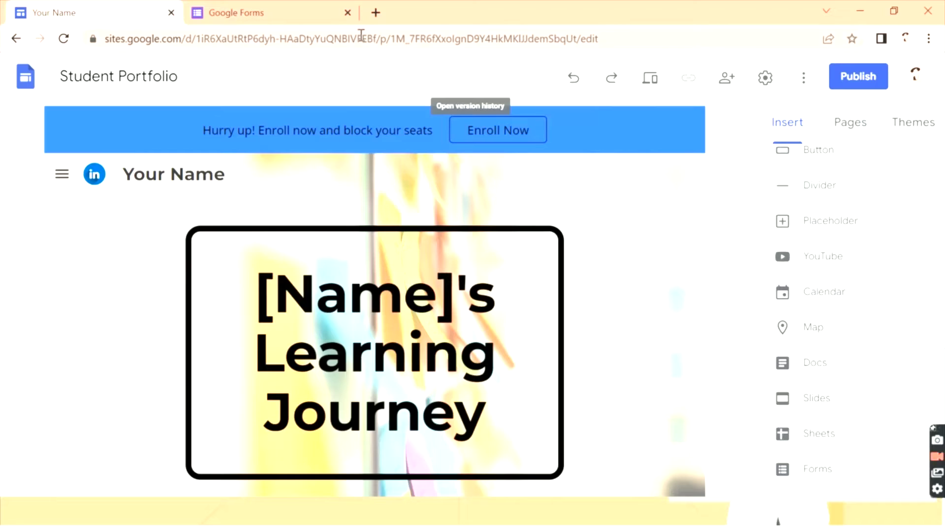
pyautogui.click(235, 9)
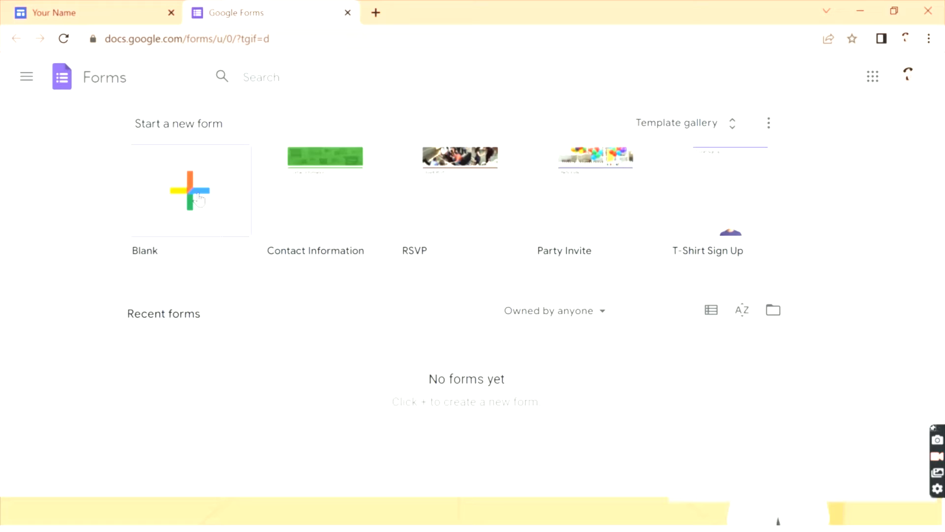
pyautogui.click(311, 199)
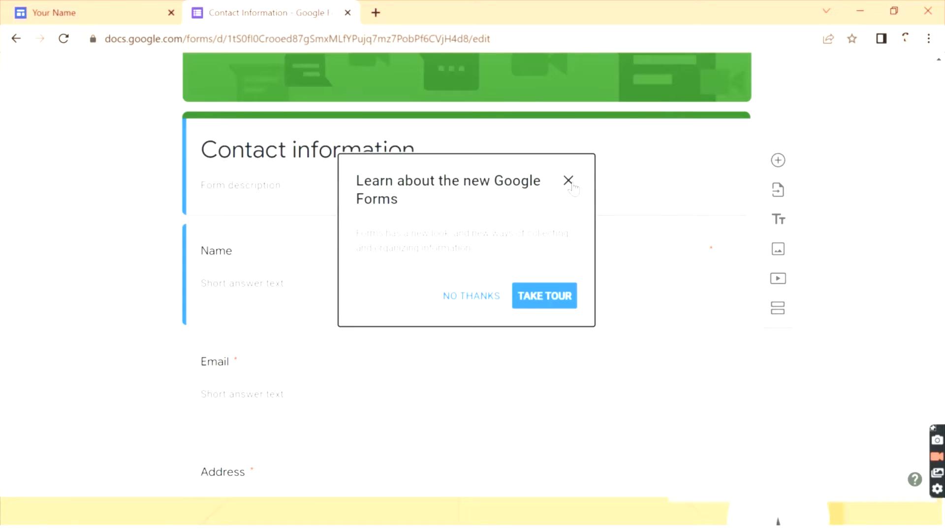
# Dismiss the new Google Forms tour prompt and look over the Name, Email, Address, Phone and Comments questions
pyautogui.click(569, 180)
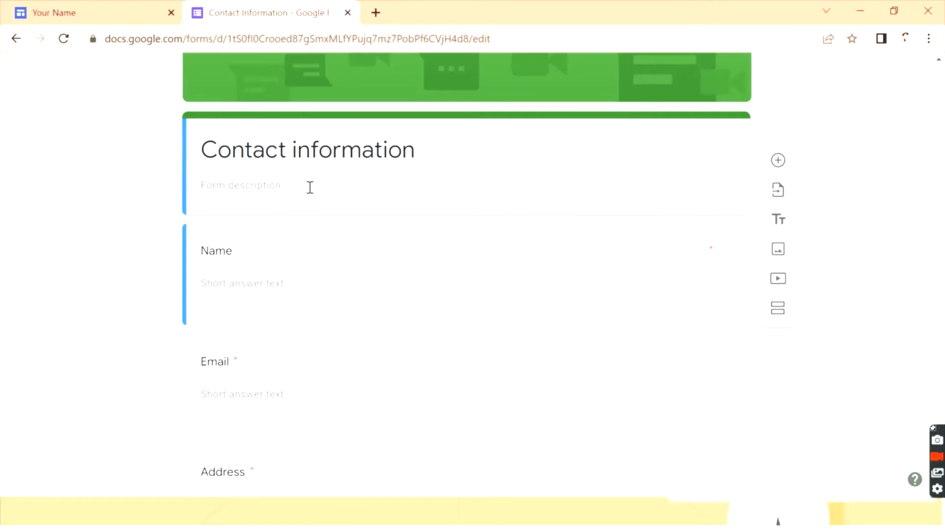
pyautogui.scroll(-1, 943, 283)
pyautogui.moveTo(944, 283); pyautogui.dragTo(936, 411)
pyautogui.moveTo(937, 374); pyautogui.dragTo(943, 274)
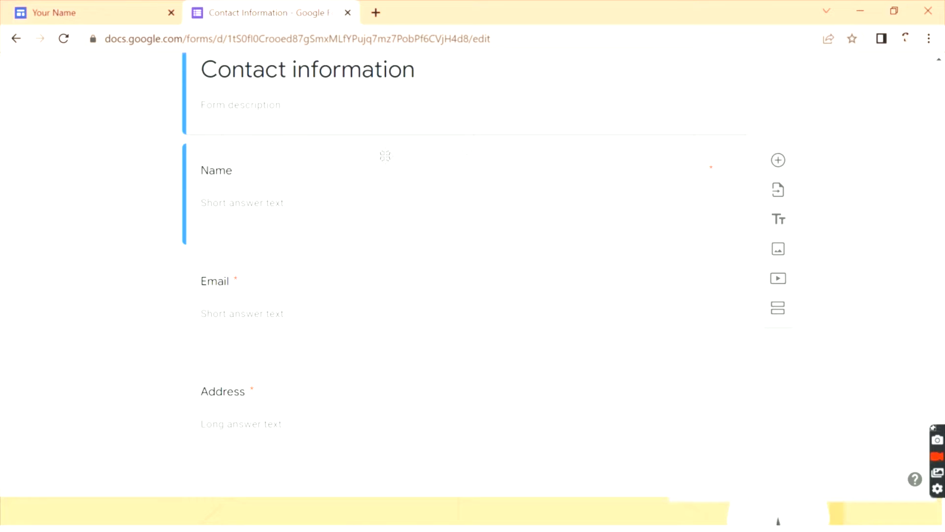
# Enter 'please provide your feedback' as the form description
pyautogui.click(251, 101)
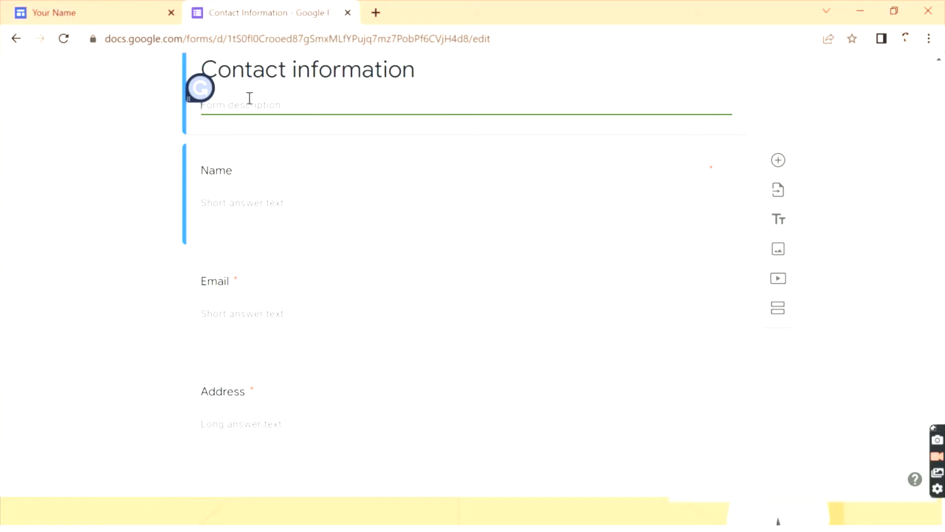
pyautogui.write('p')
pyautogui.press('BackSpace')
pyautogui.write('please provide')
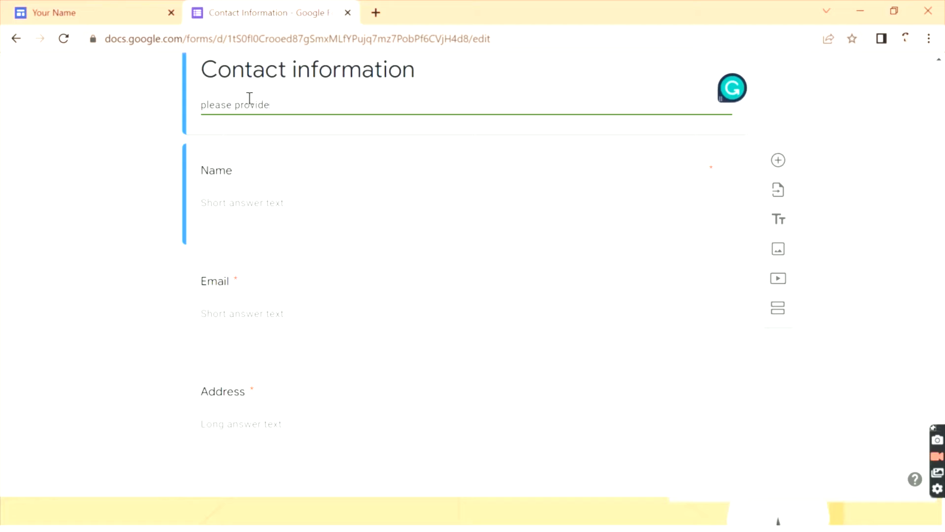
pyautogui.write(' your feedback')
pyautogui.click(261, 216)
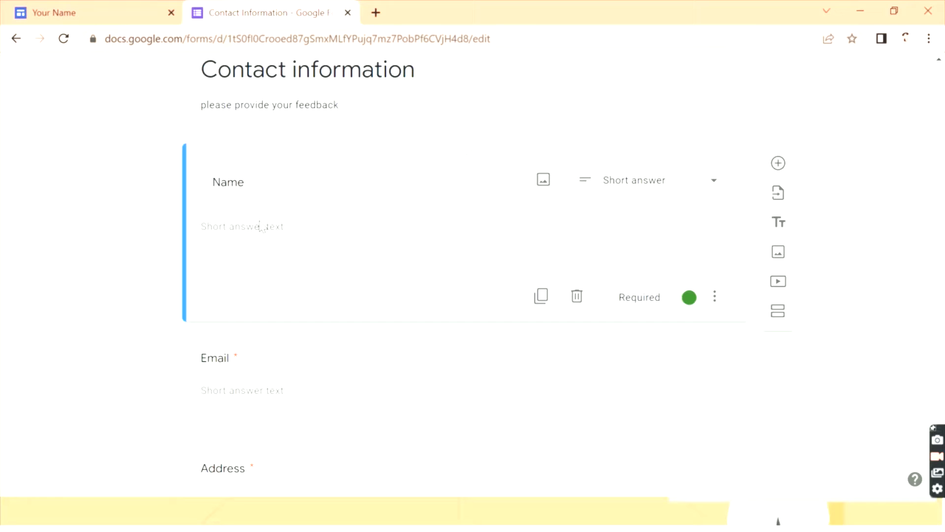
# Toggle the Email question's Required setting off and back on
pyautogui.doubleClick(253, 202)
pyautogui.click(257, 225)
pyautogui.scroll(-2, 923, 258)
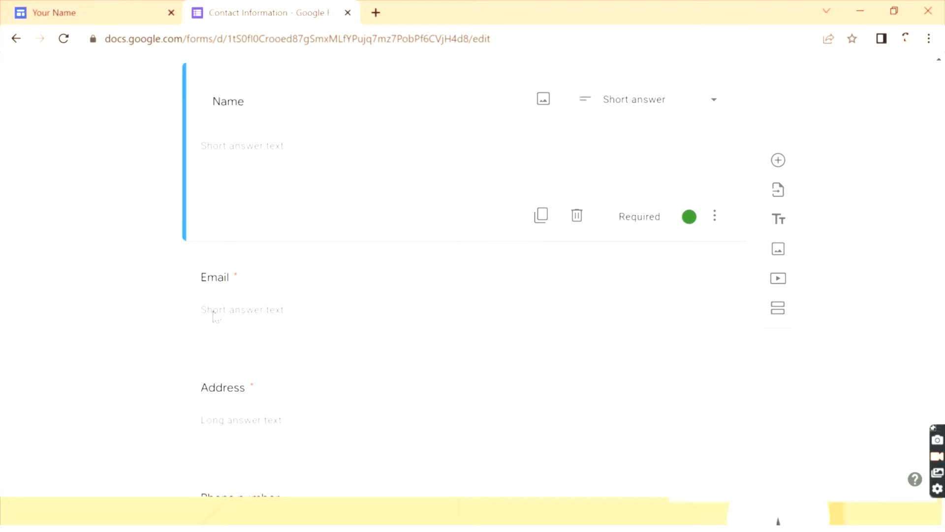
pyautogui.click(214, 317)
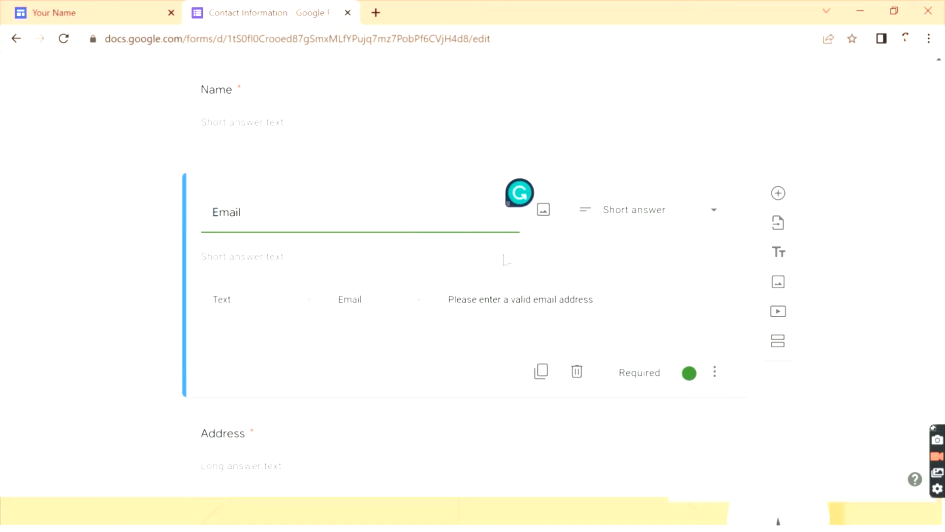
pyautogui.click(691, 376)
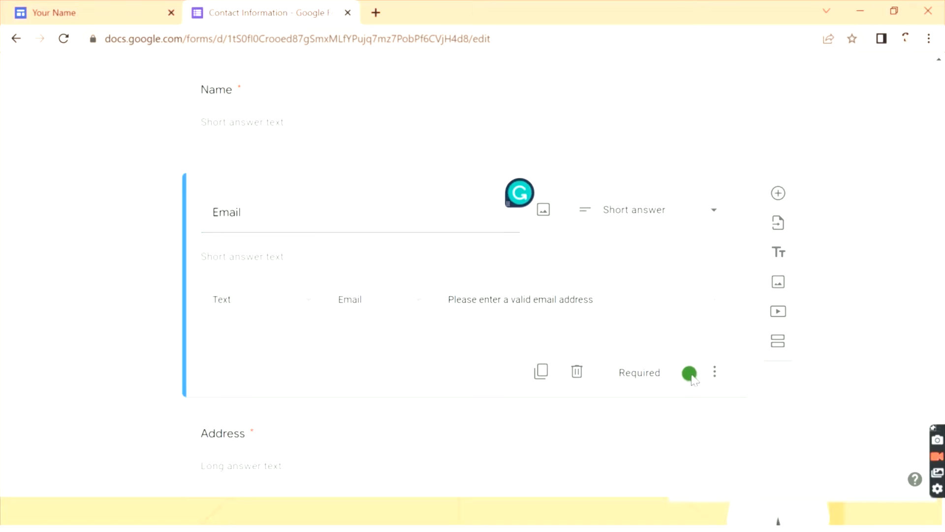
pyautogui.click(685, 376)
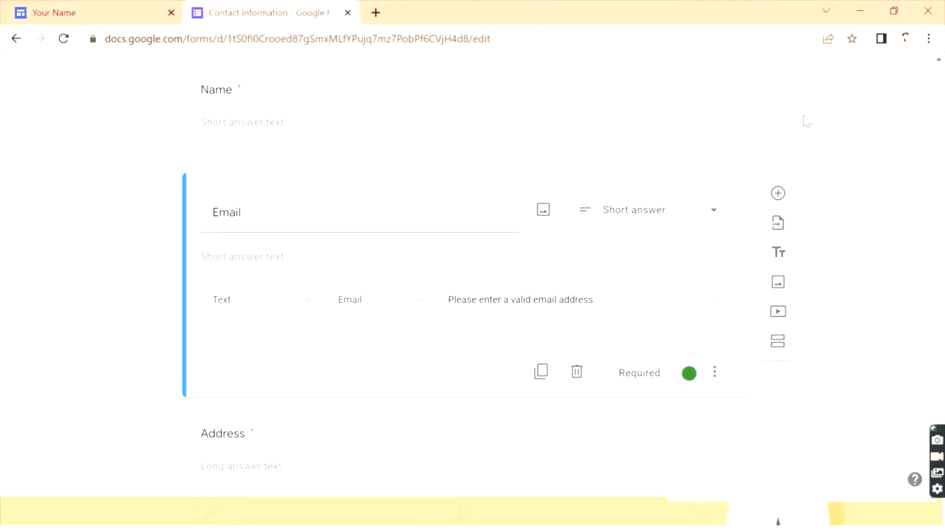
# Erase the Address question's title text
pyautogui.scroll(-3, 860, 361)
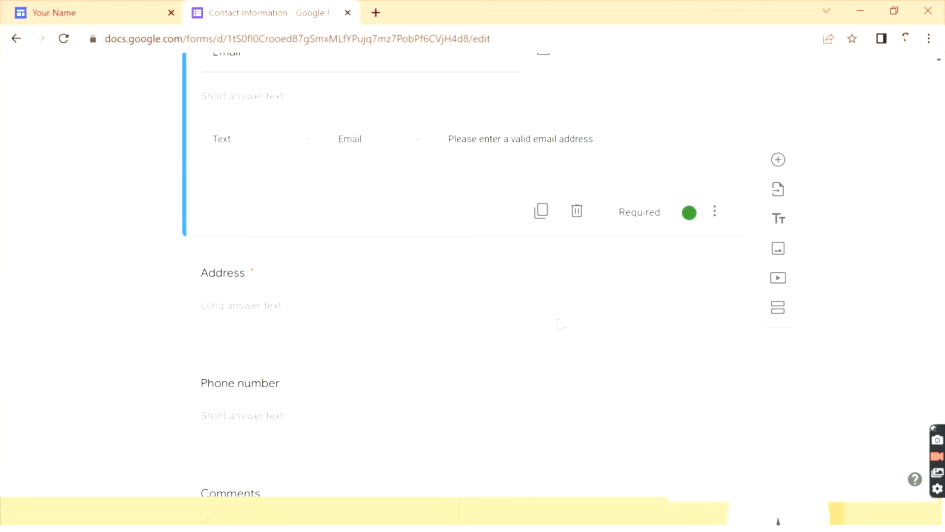
pyautogui.click(241, 274)
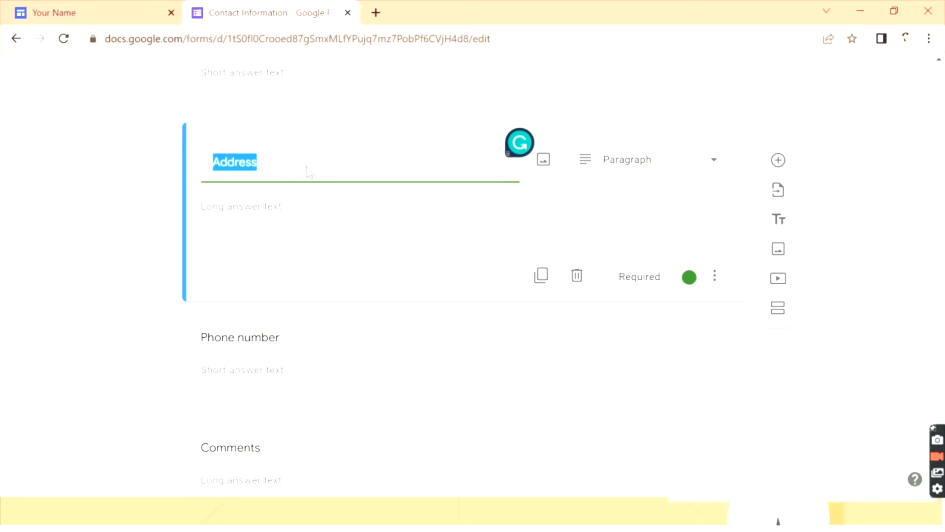
pyautogui.press('BackSpace')
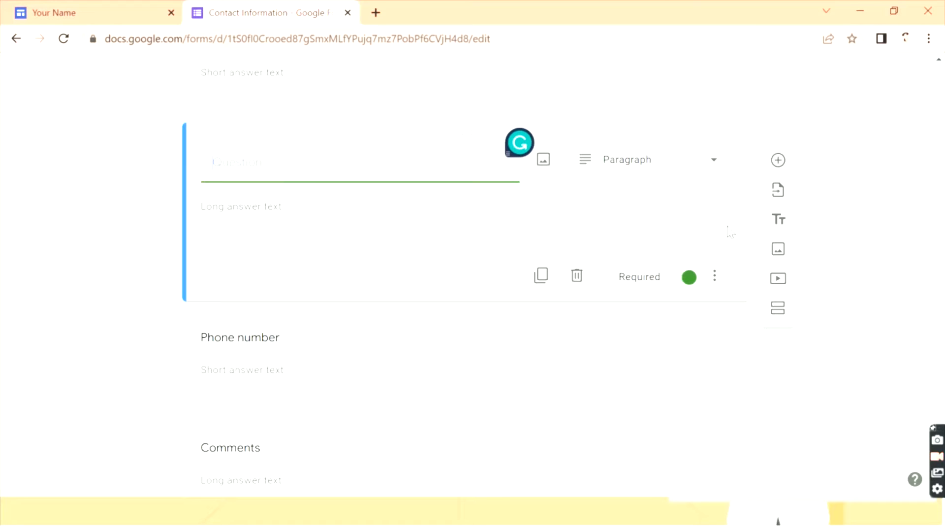
# Delete the blank Address question and retitle the Comments question 'Feedback'
pyautogui.click(577, 276)
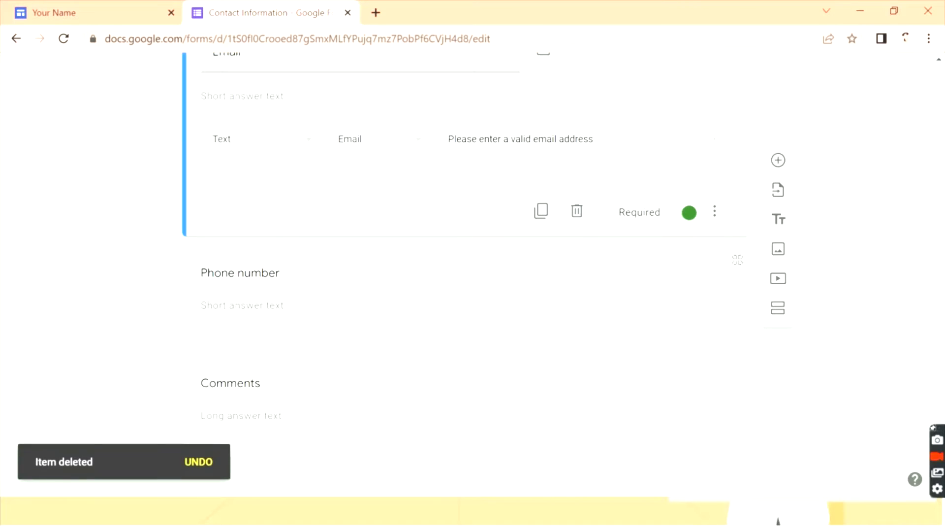
pyautogui.click(243, 293)
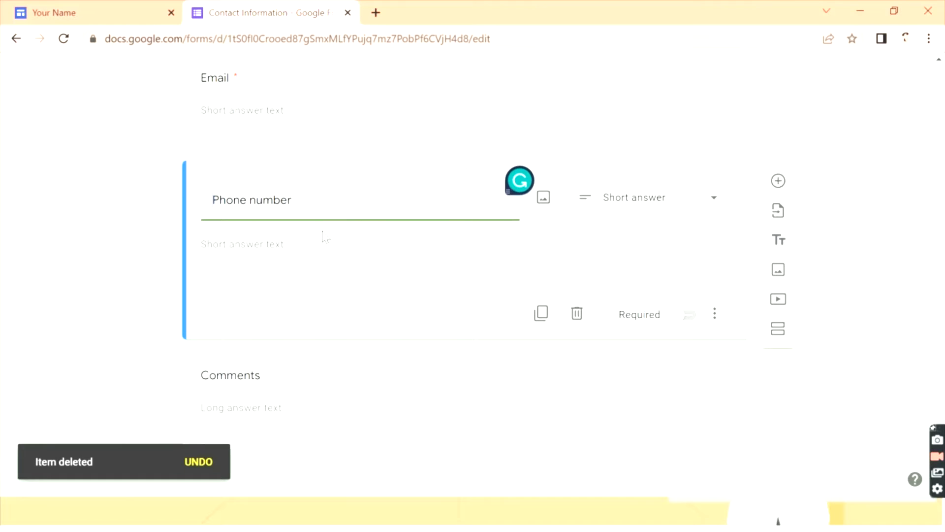
pyautogui.click(266, 408)
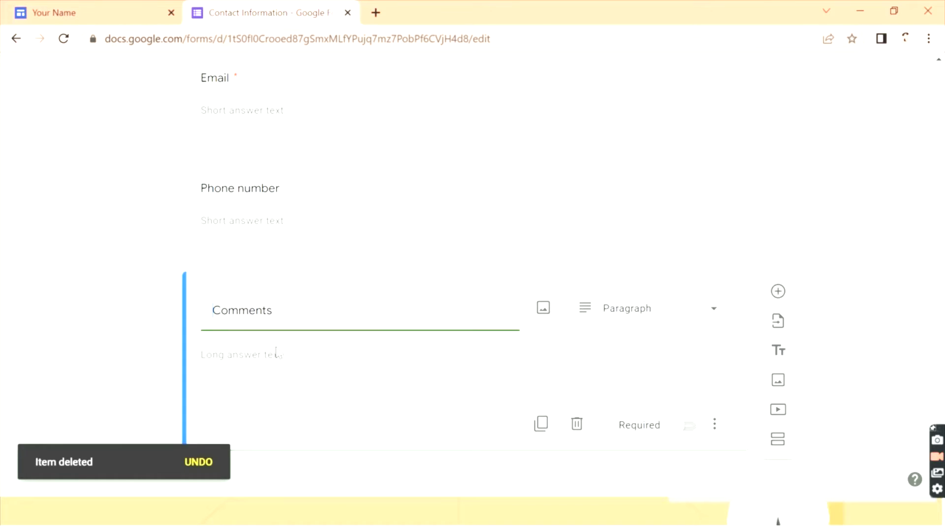
pyautogui.doubleClick(279, 312)
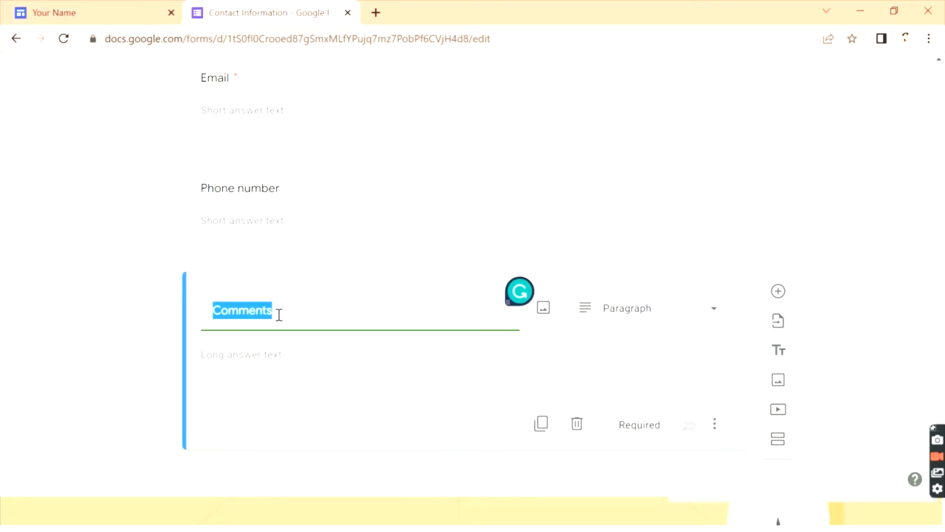
pyautogui.write('Feedback')
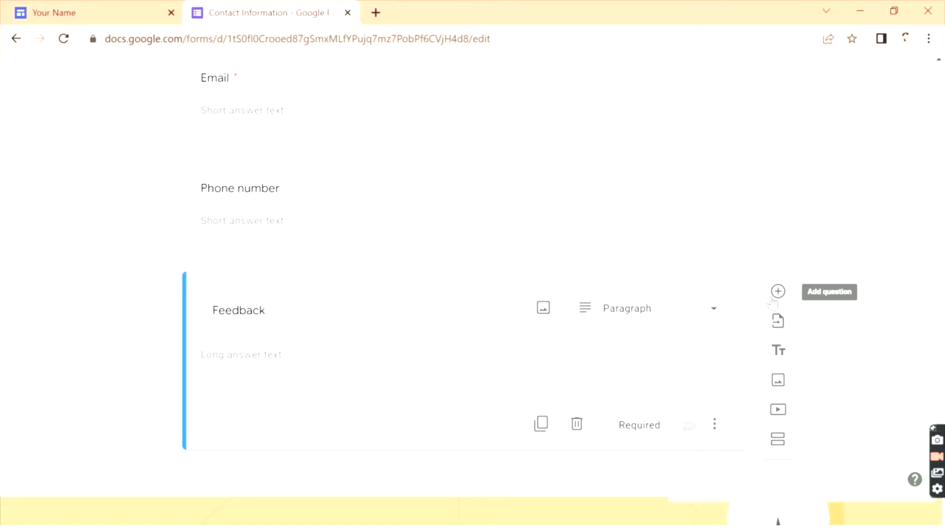
# Add a question titled 'Age Group' below Feedback and show its question-type list
pyautogui.click(778, 292)
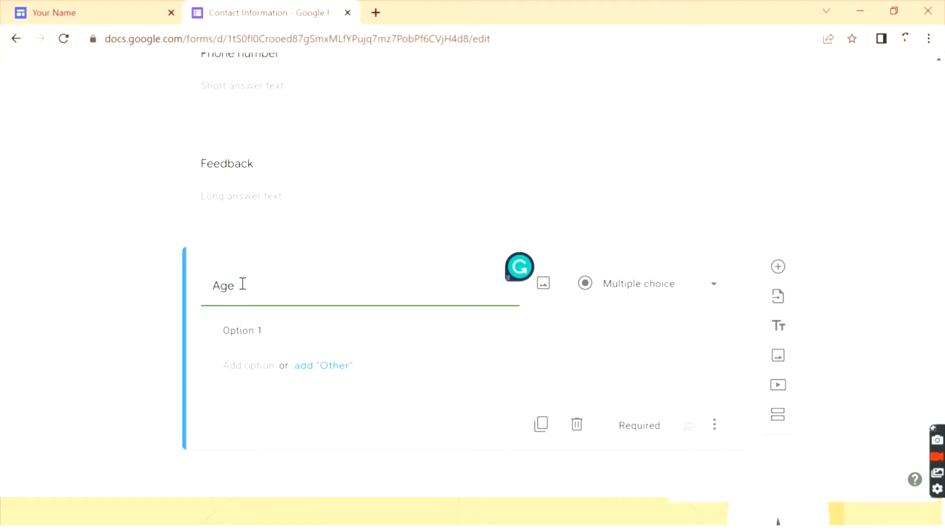
pyautogui.write('Group')
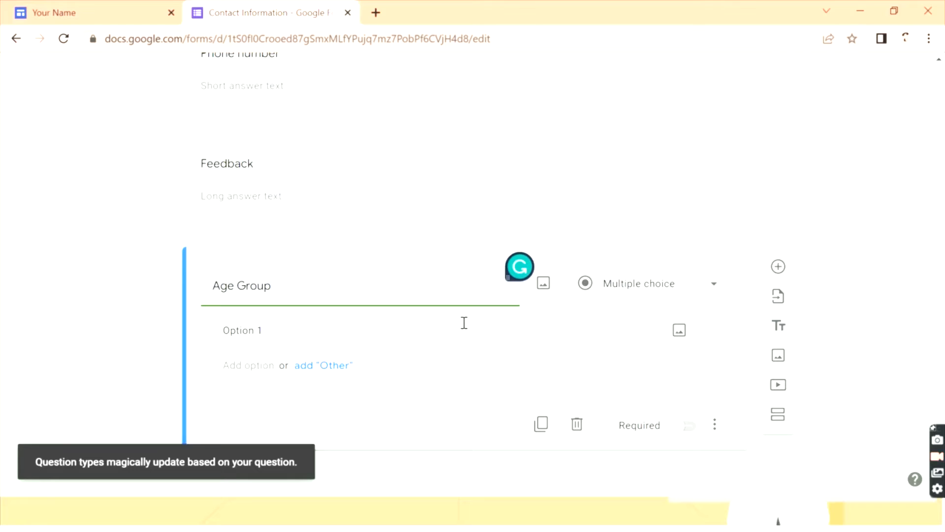
pyautogui.click(709, 284)
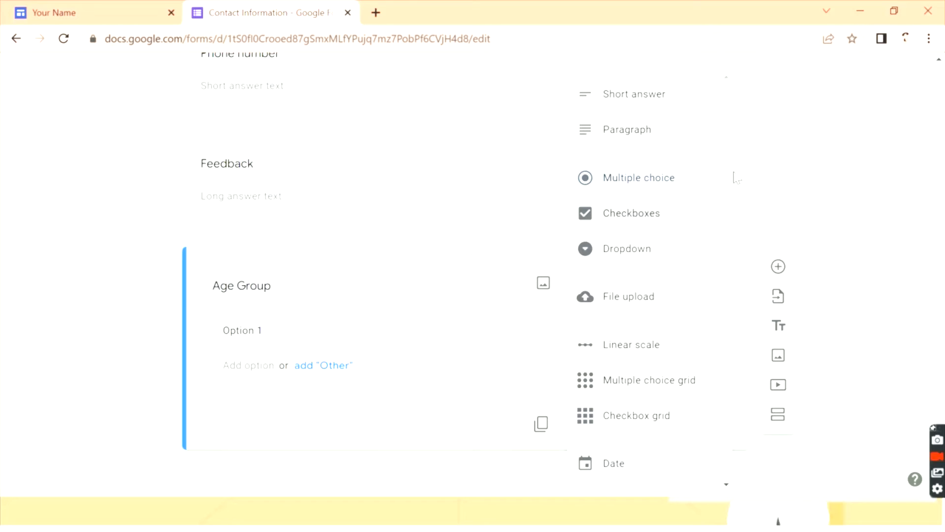
# Keep Multiple choice and give Age Group the options 0-18, 19-25 and 25 and above
pyautogui.click(672, 175)
pyautogui.click(250, 333)
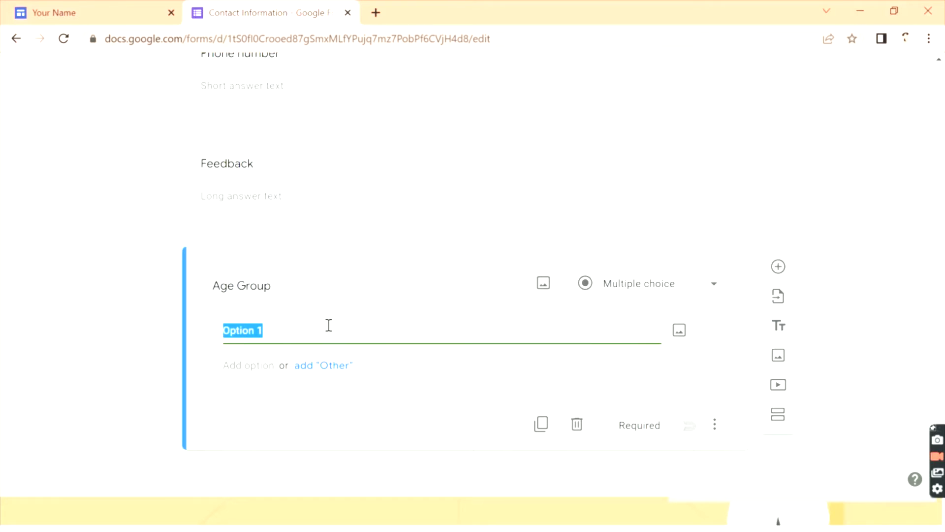
pyautogui.write('0-18')
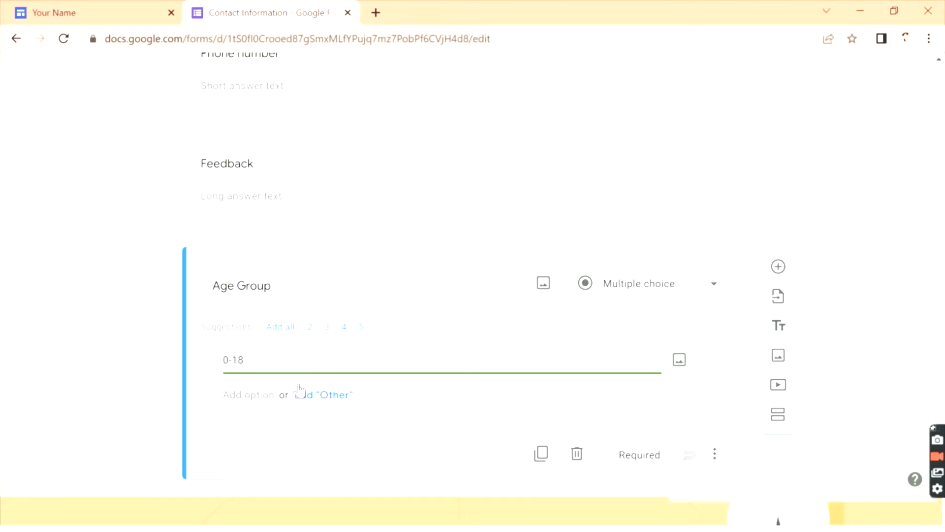
pyautogui.click(317, 396)
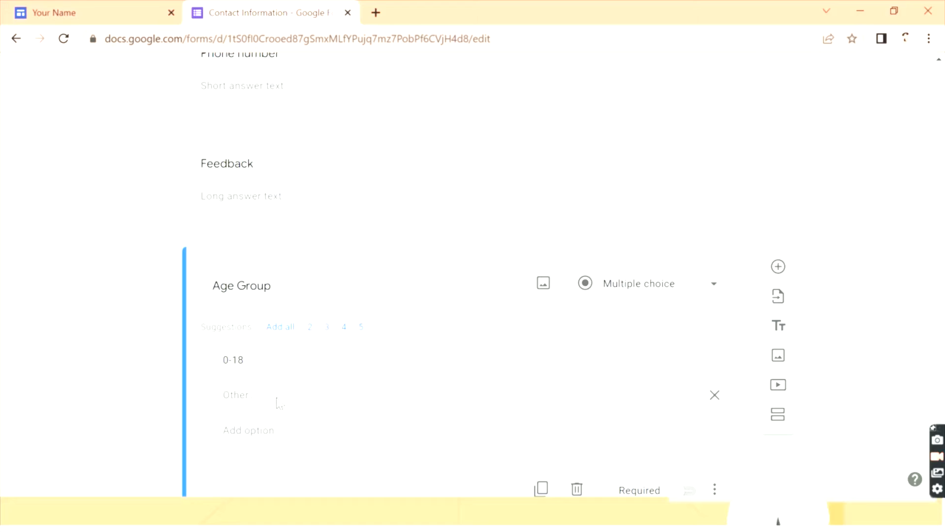
pyautogui.click(715, 396)
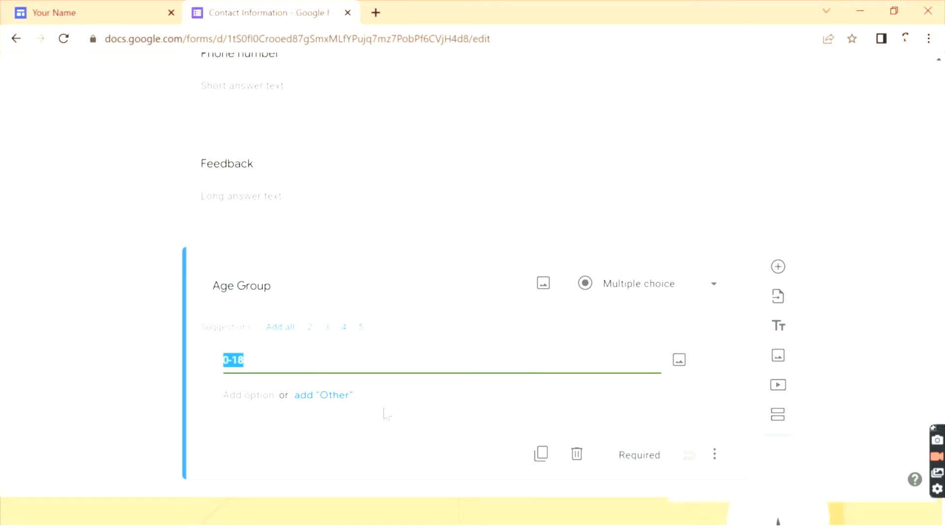
pyautogui.click(239, 398)
pyautogui.write('19-25')
pyautogui.click(230, 431)
pyautogui.press('BackSpace')
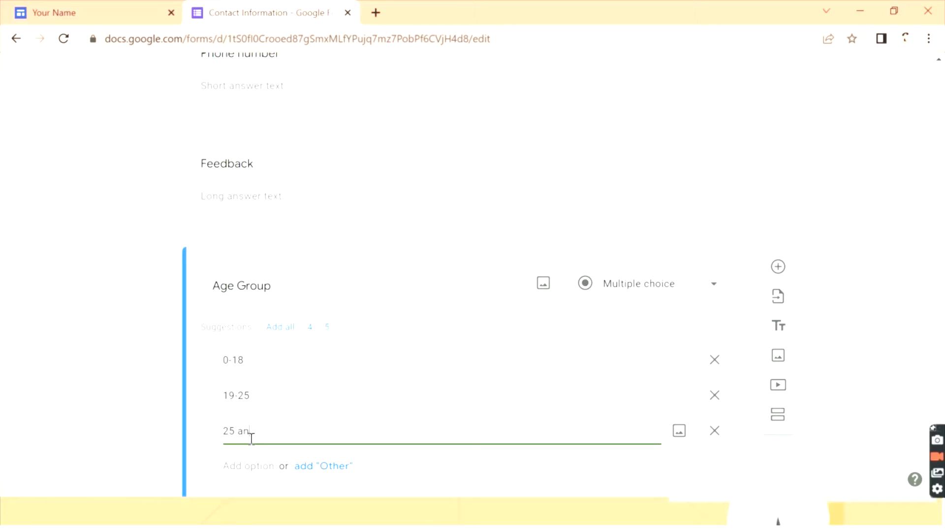
pyautogui.write('25 and above')
# Make Age Group required and add a new blank question below it
pyautogui.scroll(-2, 944, 360)
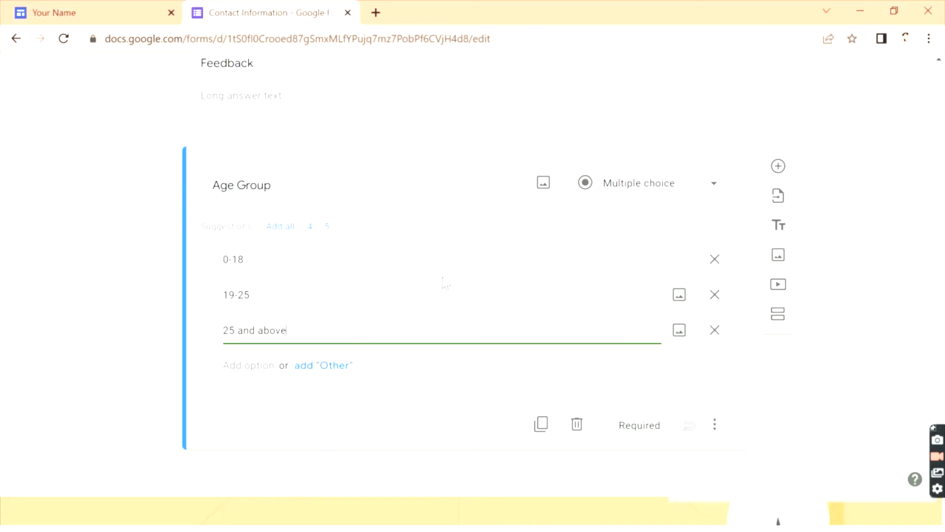
pyautogui.click(688, 426)
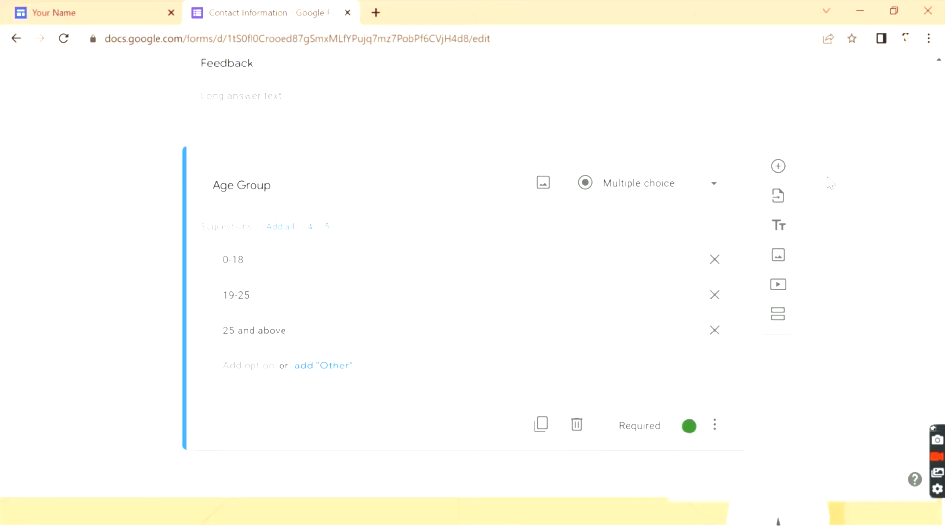
pyautogui.click(777, 167)
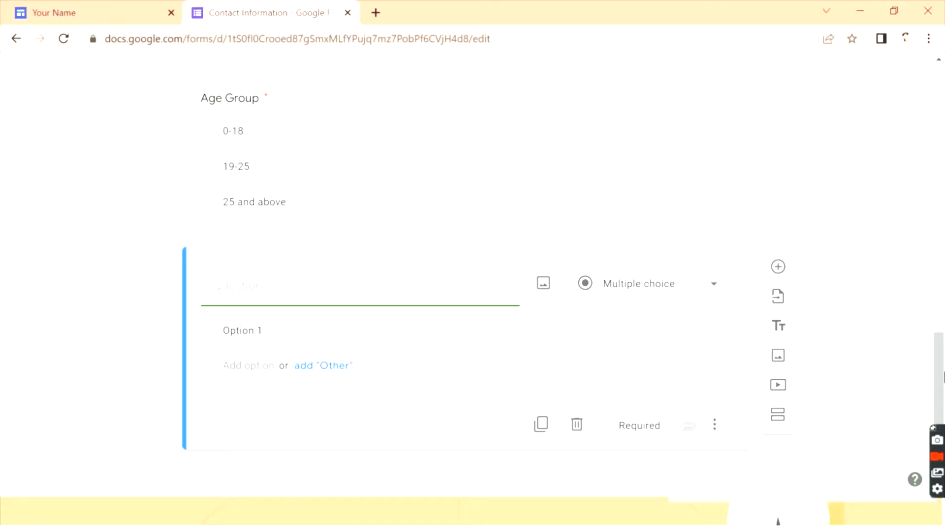
# Scroll back over the finished contact form, then return to the Student Portfolio site editor
pyautogui.scroll(1, 942, 367)
pyautogui.scroll(-1, 941, 366)
pyautogui.moveTo(942, 387); pyautogui.dragTo(943, 240)
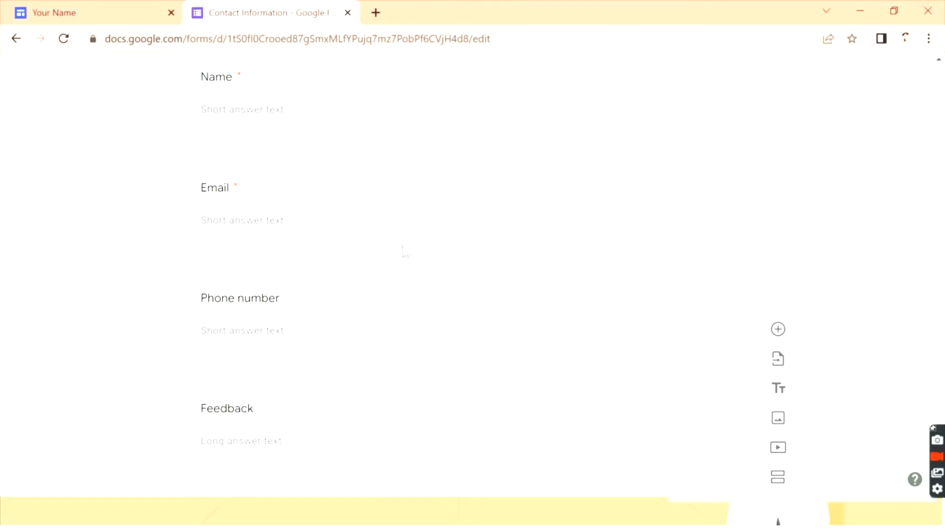
pyautogui.moveTo(941, 264); pyautogui.dragTo(941, 150)
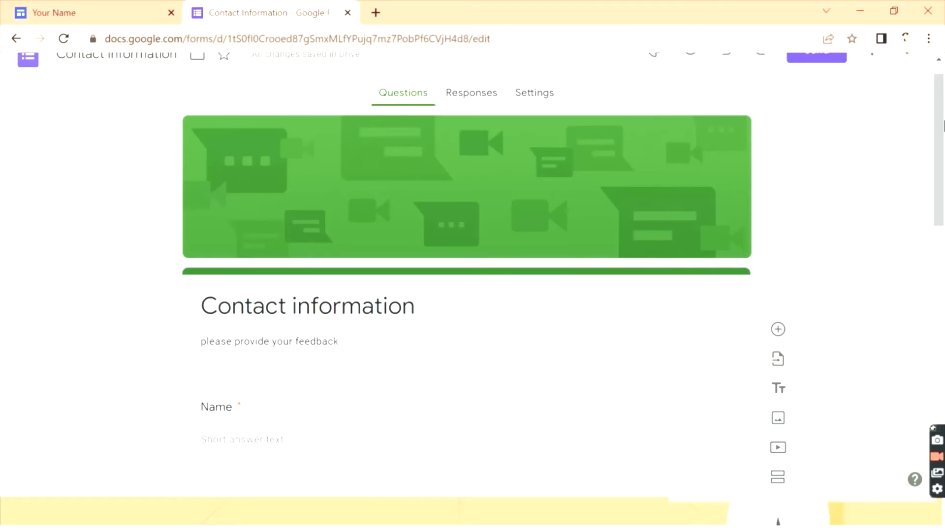
pyautogui.moveTo(942, 219)
pyautogui.mouseDown()
pyautogui.moveTo(943, 351)
pyautogui.moveTo(943, 212)
pyautogui.mouseUp()
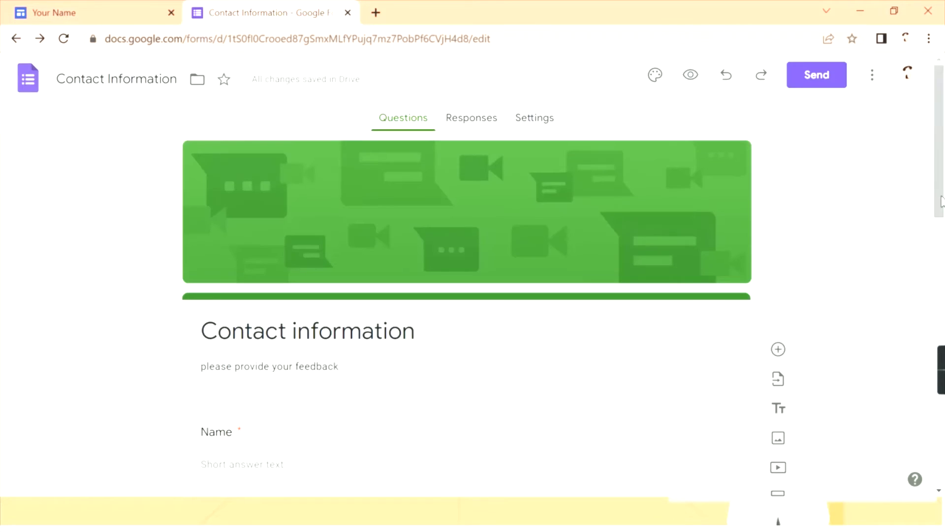
pyautogui.click(37, 11)
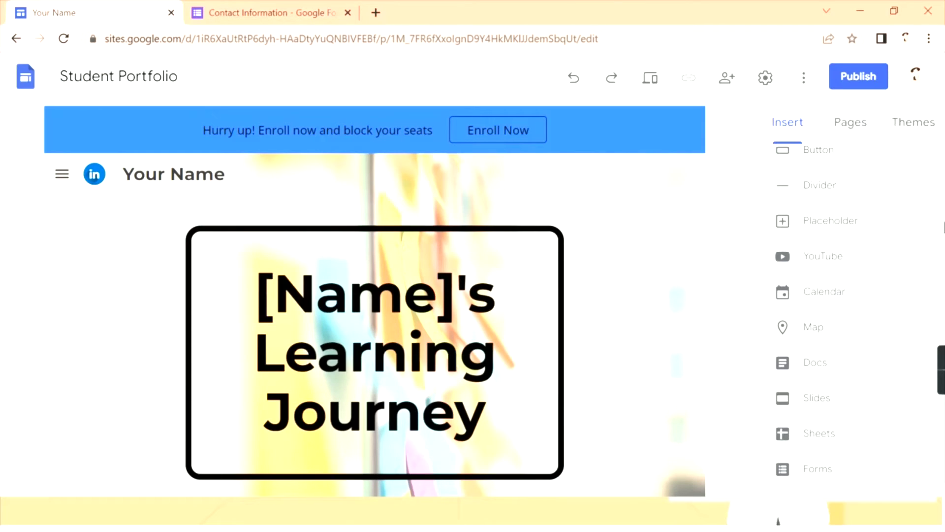
# From the Forms insert list, select the Contact Information form
pyautogui.click(836, 469)
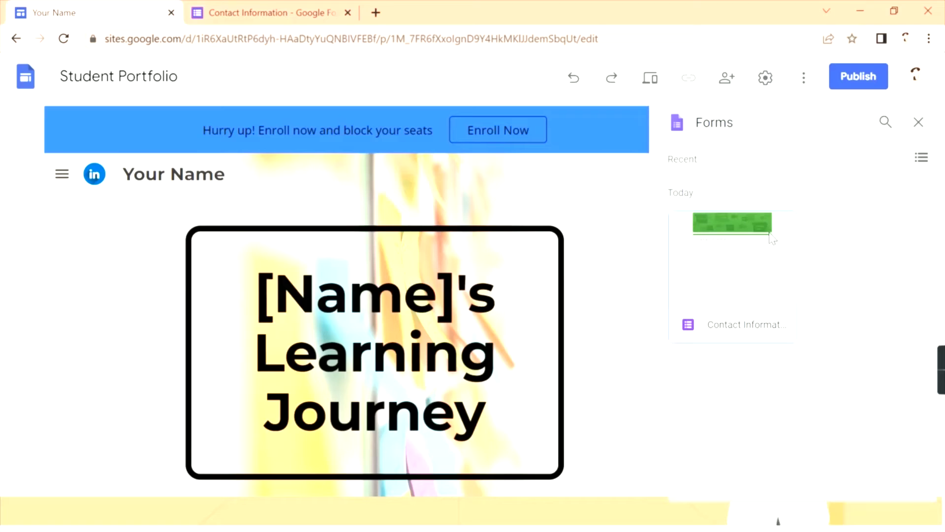
pyautogui.click(724, 252)
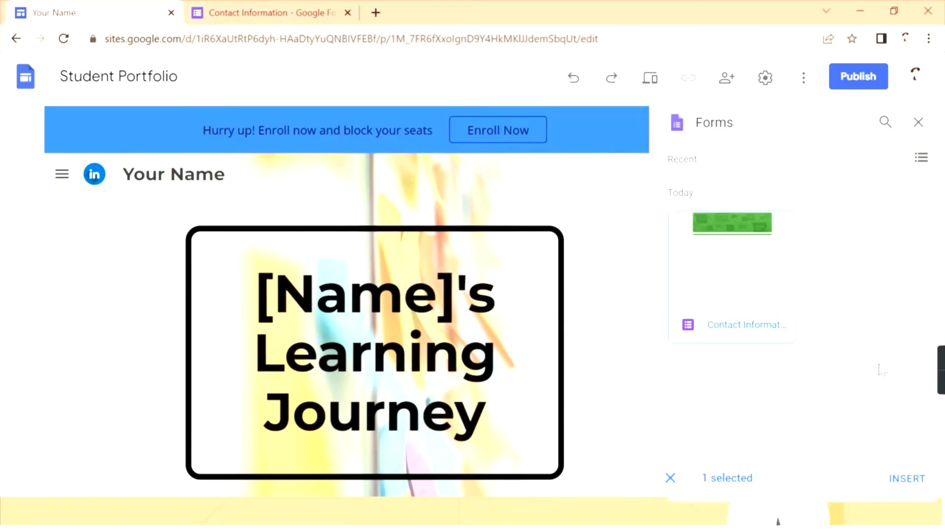
# Insert the Contact Information form and move it toward the page centre
pyautogui.click(909, 478)
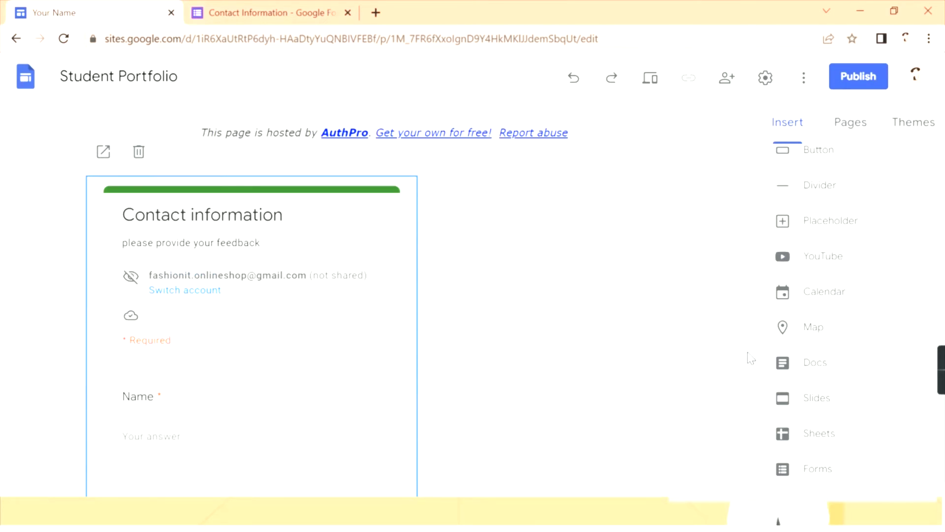
pyautogui.scroll(-3, 754, 362)
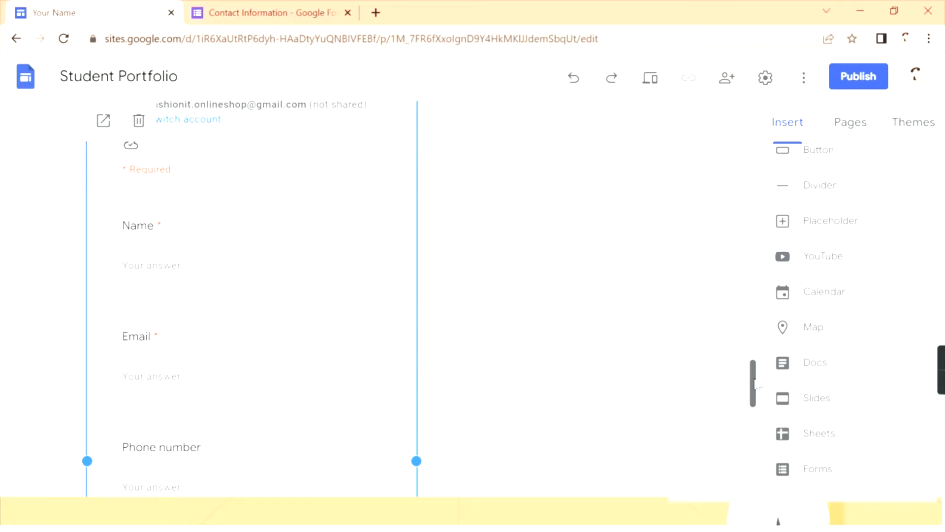
pyautogui.moveTo(758, 377); pyautogui.dragTo(741, 429)
pyautogui.scroll(-3, 741, 429)
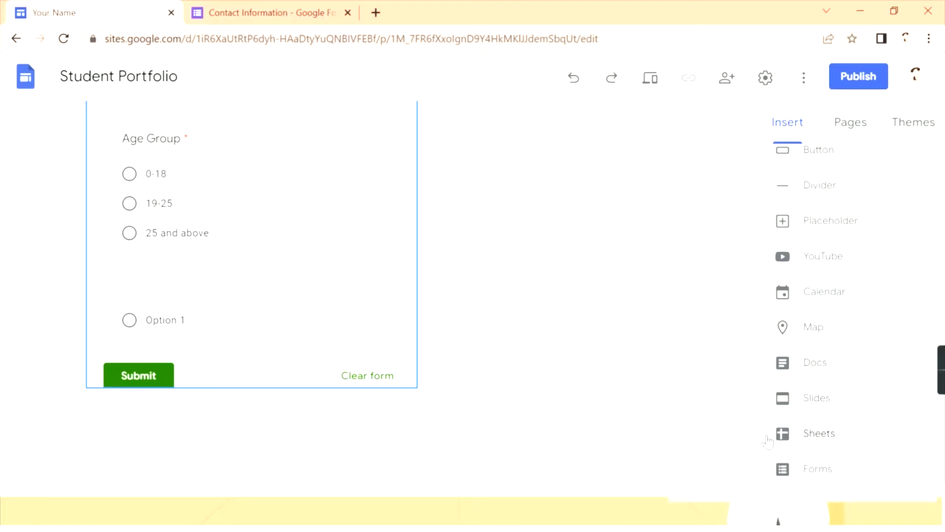
pyautogui.moveTo(752, 443); pyautogui.dragTo(748, 386)
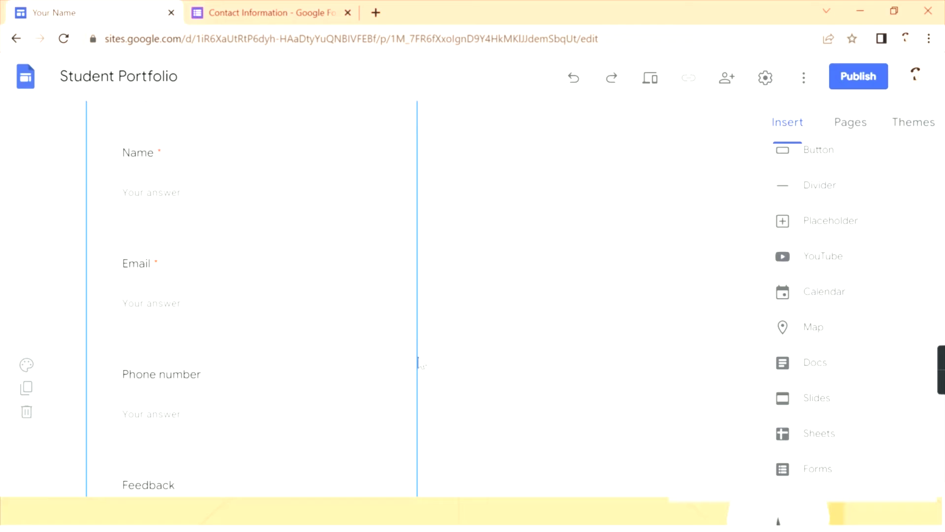
pyautogui.moveTo(401, 353); pyautogui.dragTo(426, 236)
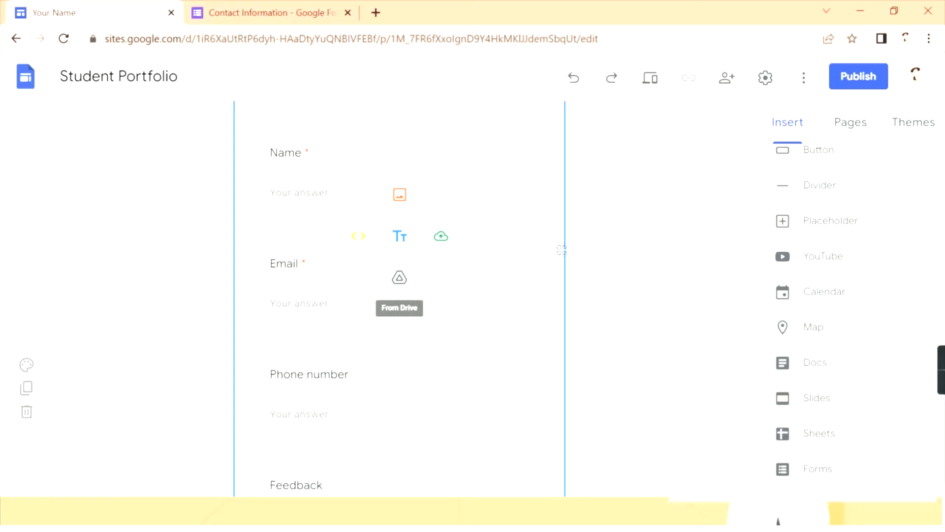
# Widen the embedded form by dragging its right and left edges outward, then review the page
pyautogui.click(561, 275)
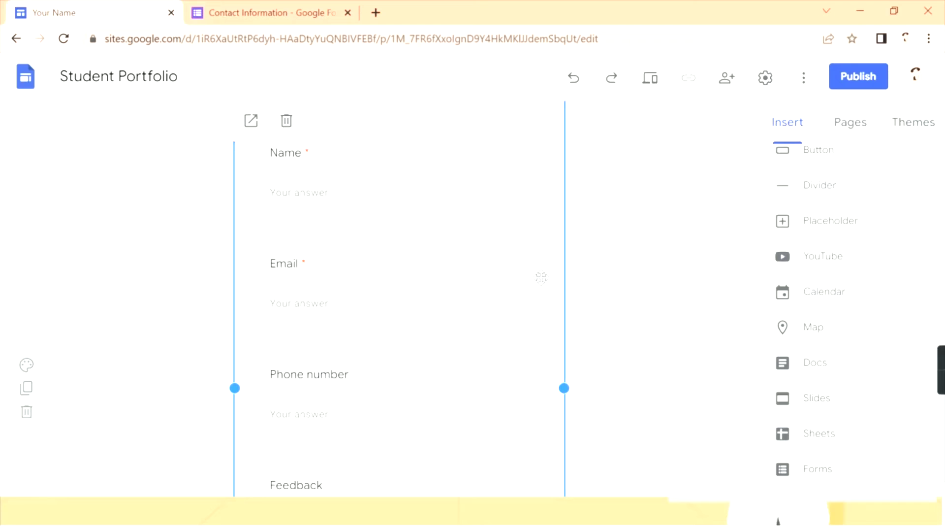
pyautogui.moveTo(564, 388); pyautogui.dragTo(663, 389)
pyautogui.moveTo(235, 388); pyautogui.dragTo(57, 367)
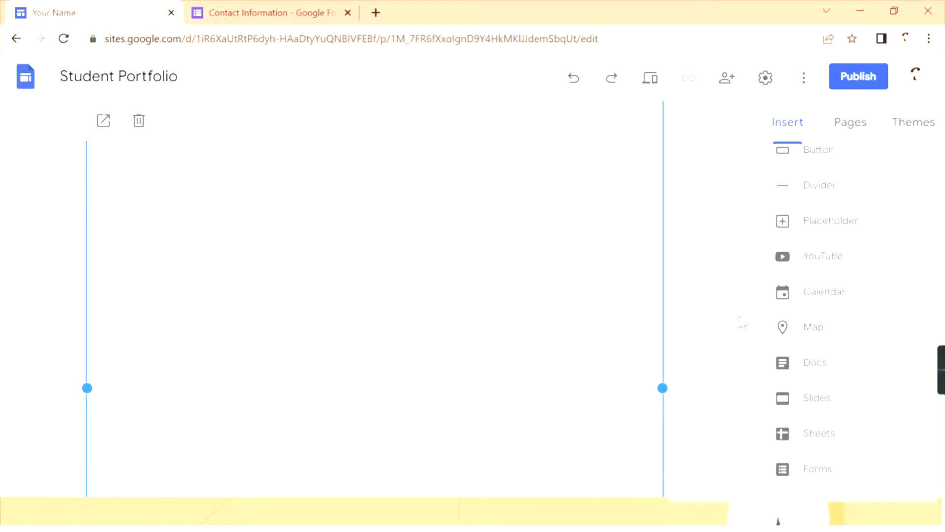
pyautogui.click(688, 310)
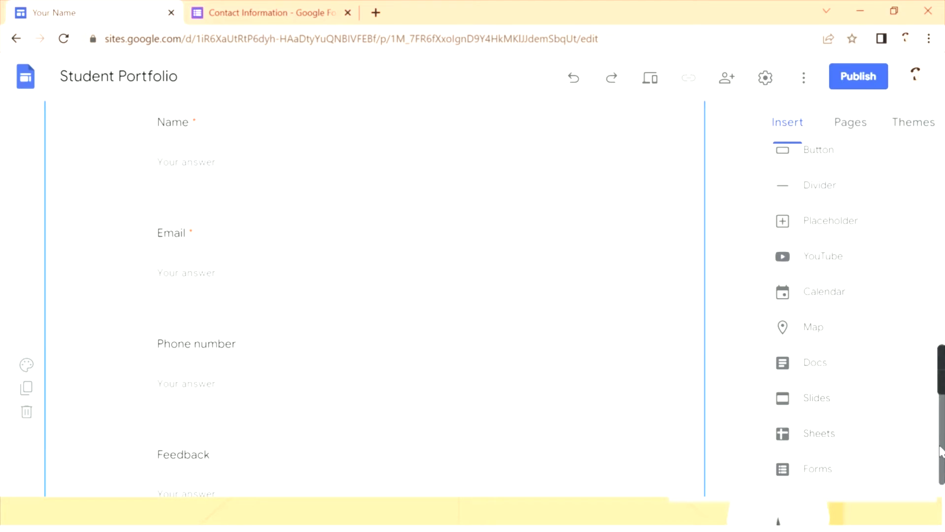
pyautogui.scroll(4, 942, 359)
pyautogui.scroll(2, 941, 358)
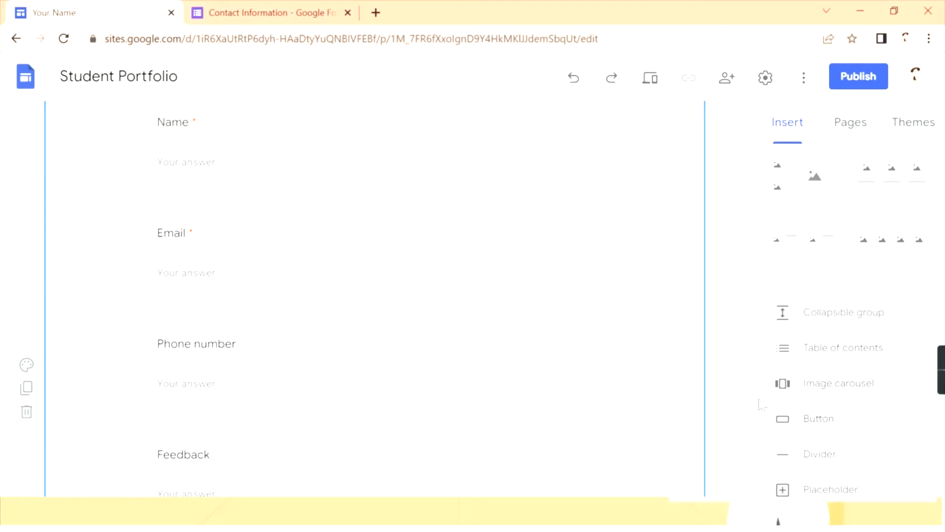
pyautogui.moveTo(757, 403); pyautogui.dragTo(730, 290)
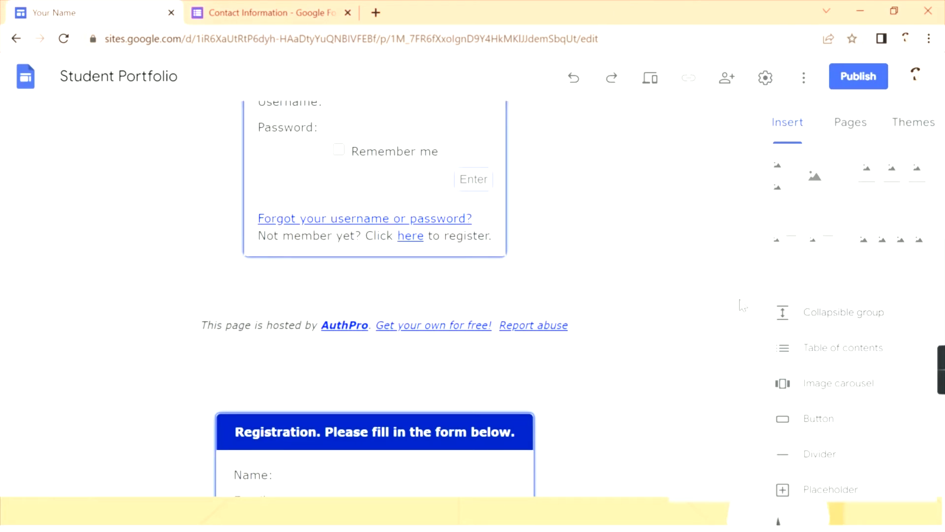
pyautogui.moveTo(754, 306); pyautogui.dragTo(752, 375)
# View the Contact Information form's Responses page (0 responses), comparing it with the portfolio site
pyautogui.click(246, 7)
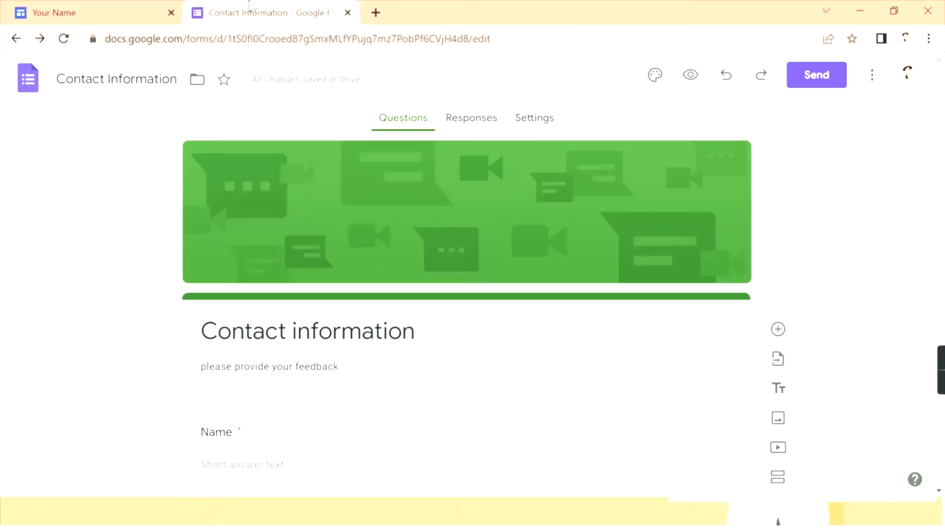
pyautogui.click(484, 131)
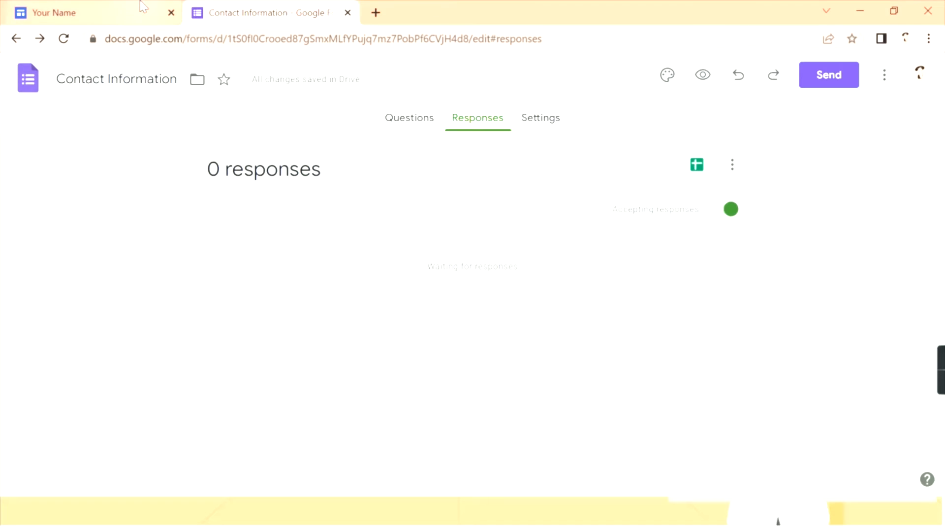
pyautogui.click(88, 5)
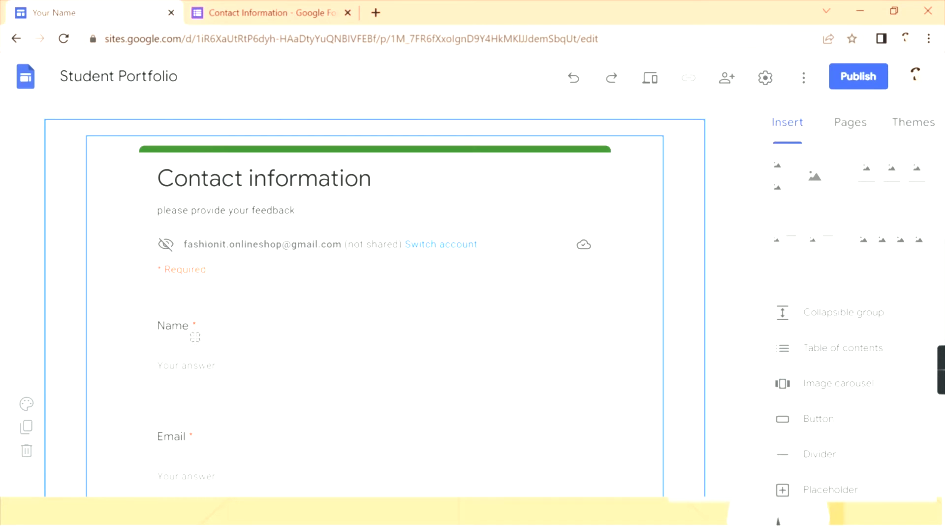
pyautogui.click(328, 7)
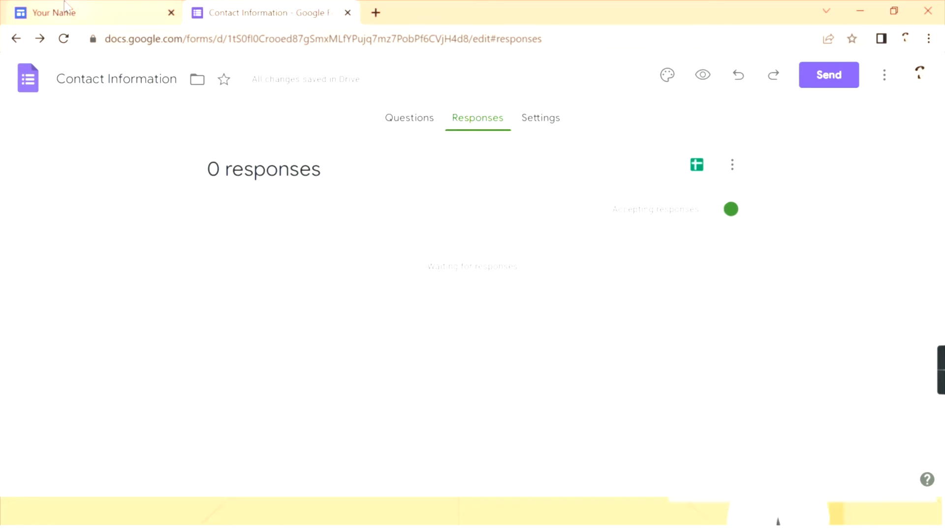
pyautogui.click(98, 7)
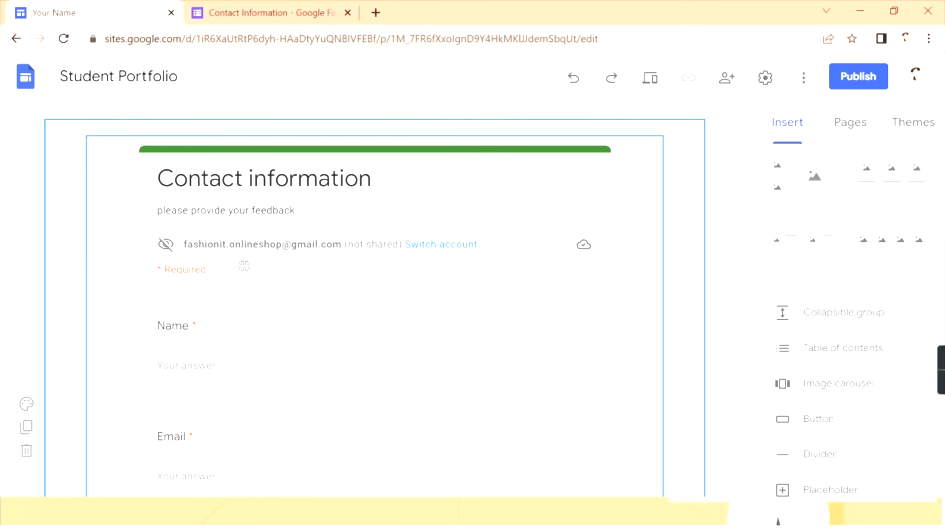
pyautogui.click(290, 7)
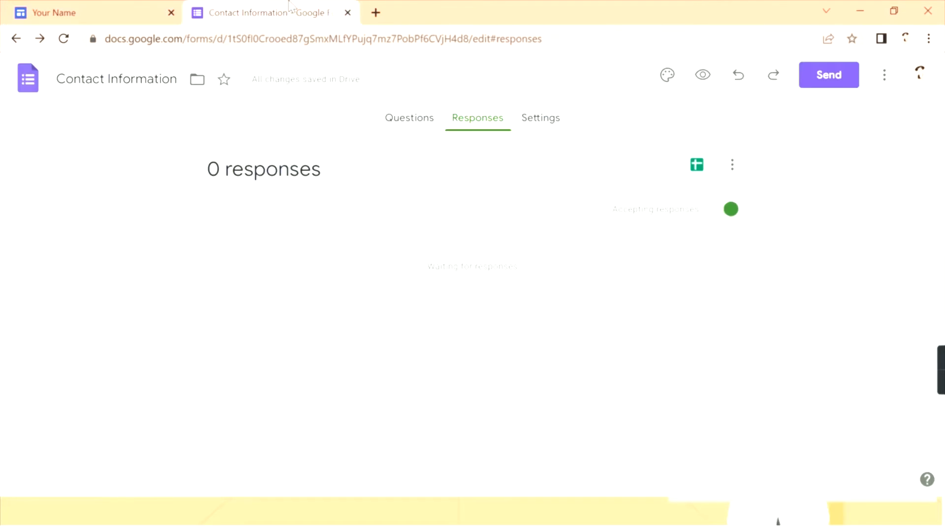
pyautogui.click(107, 8)
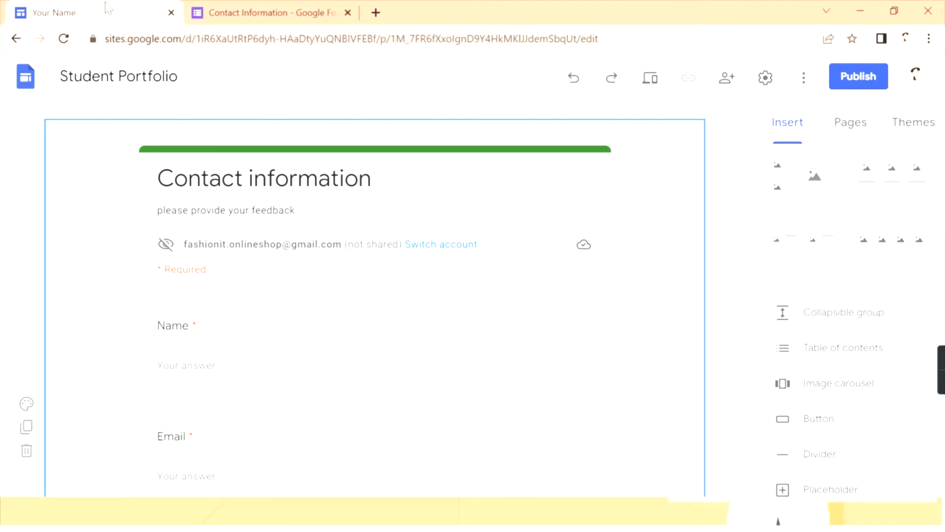
pyautogui.click(209, 7)
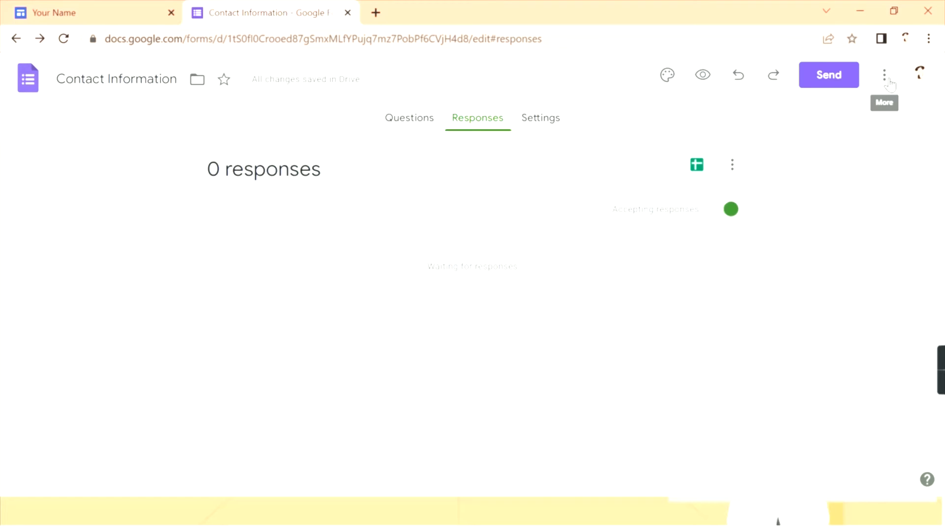
# Search the Forms add-on marketplace for 'email notification' and open the Email Notifications for Google Forms listing
pyautogui.click(894, 76)
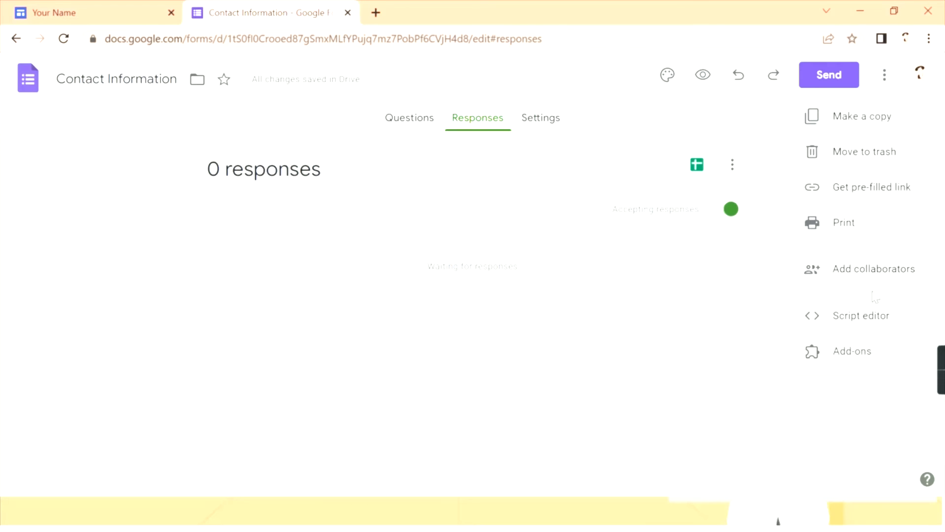
pyautogui.click(817, 355)
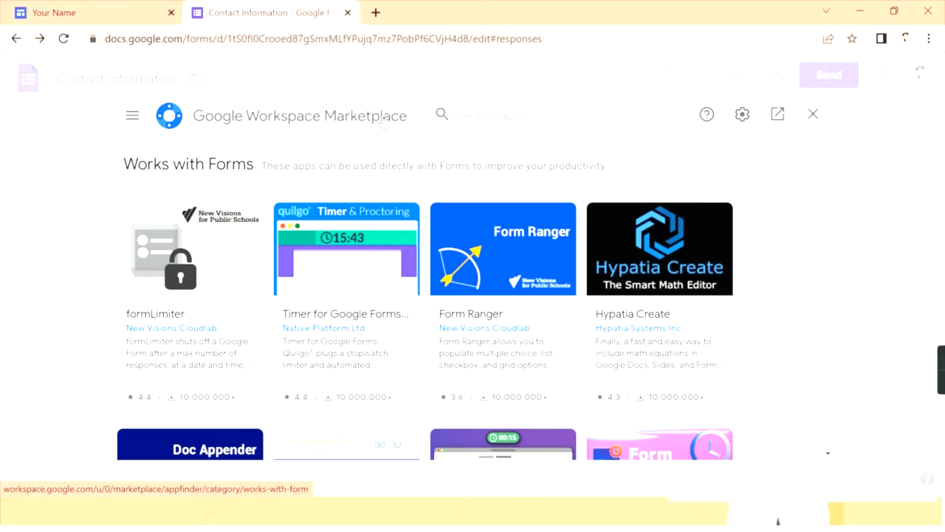
pyautogui.click(496, 112)
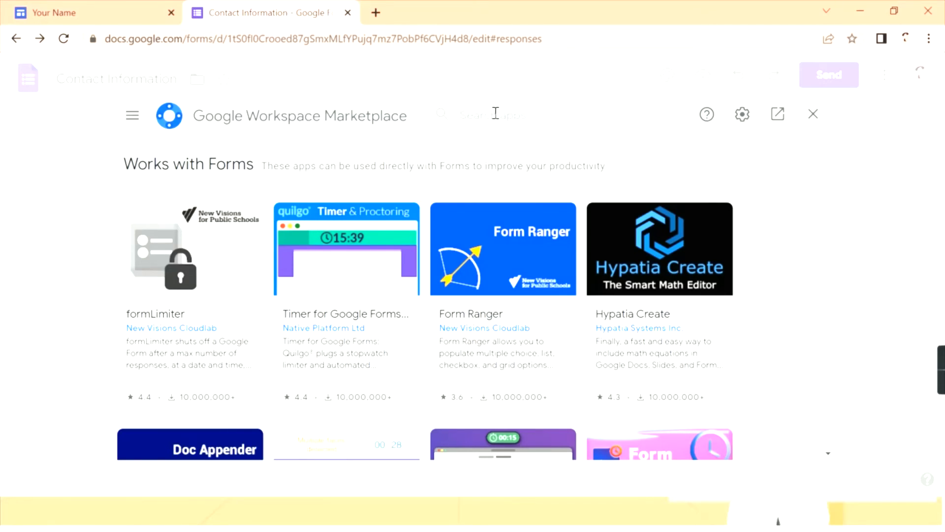
pyautogui.write('em')
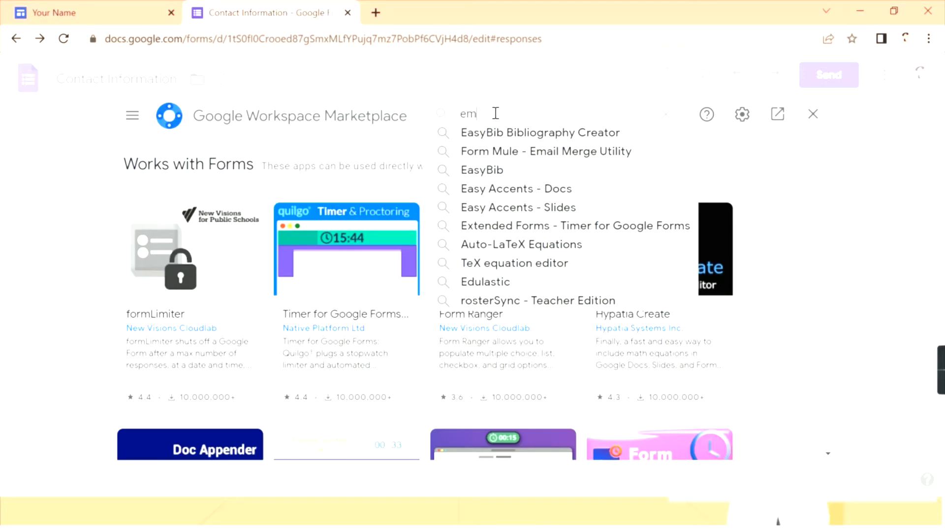
pyautogui.write('ail not')
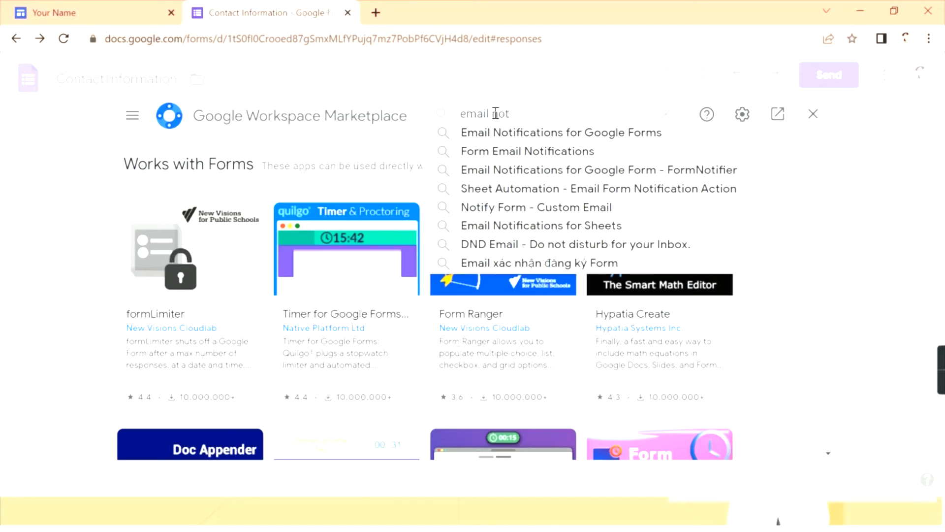
pyautogui.write('ification')
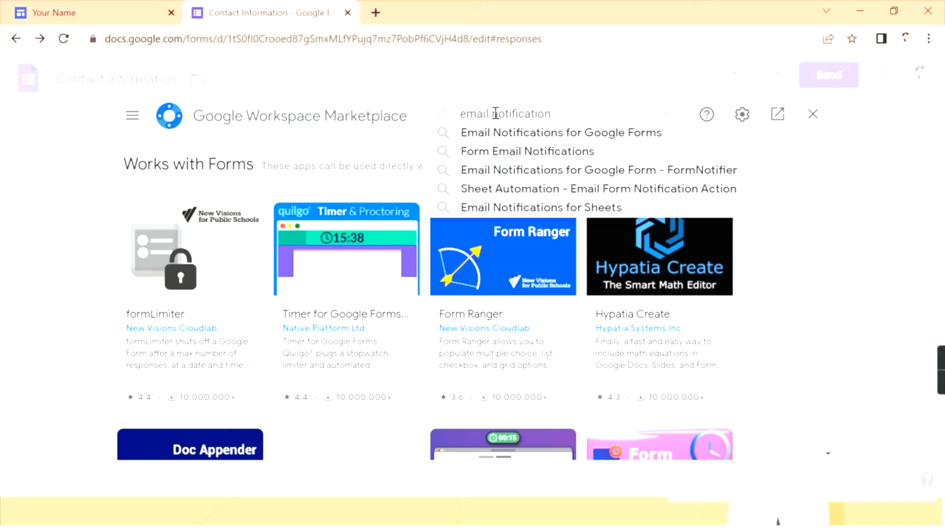
pyautogui.click(514, 134)
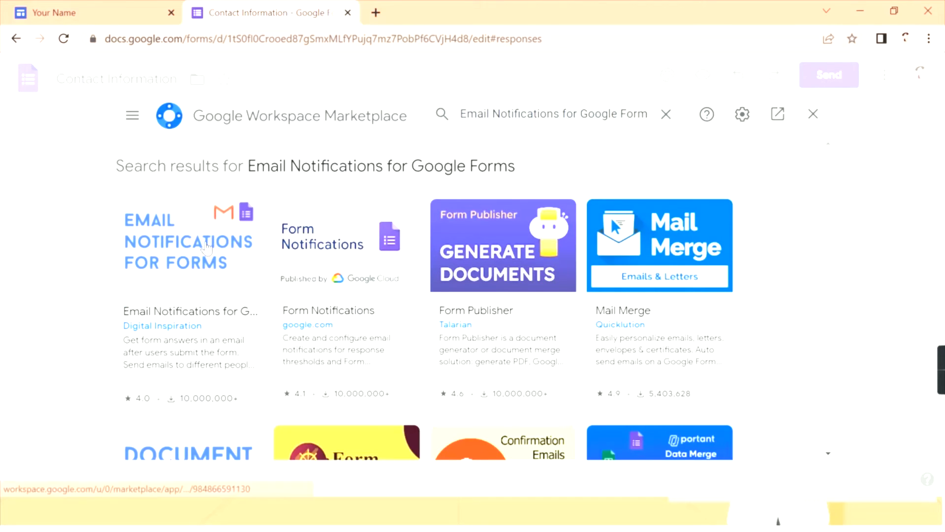
pyautogui.click(208, 247)
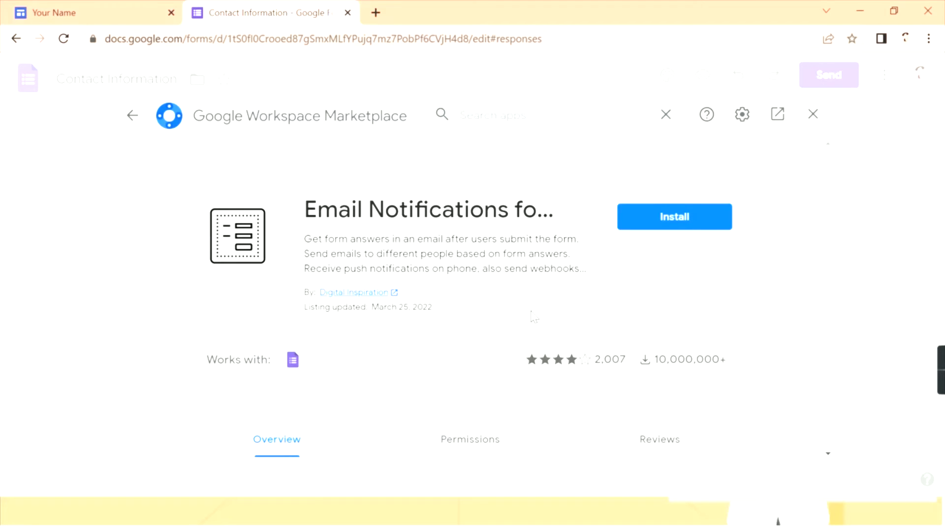
# Install the Email Notifications for Google Forms add-on and continue past the 'Get ready to install' prompt
pyautogui.click(708, 214)
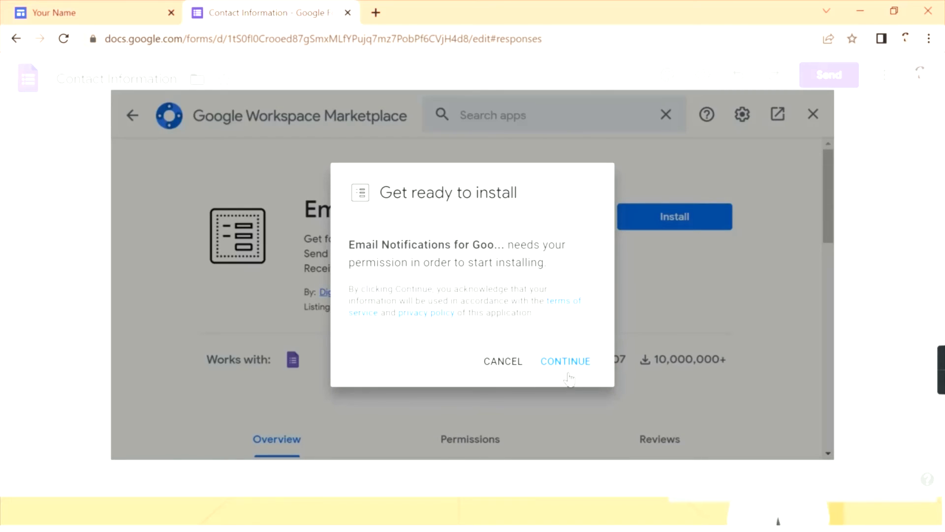
pyautogui.click(567, 373)
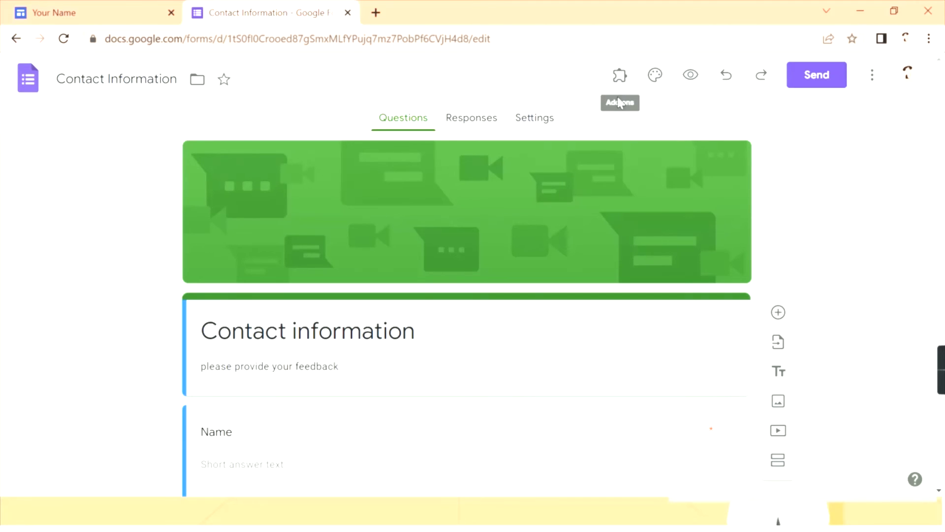
# Launch Email Notifications for Google Forms from the Add-ons menu and create a new notification rule
pyautogui.click(619, 76)
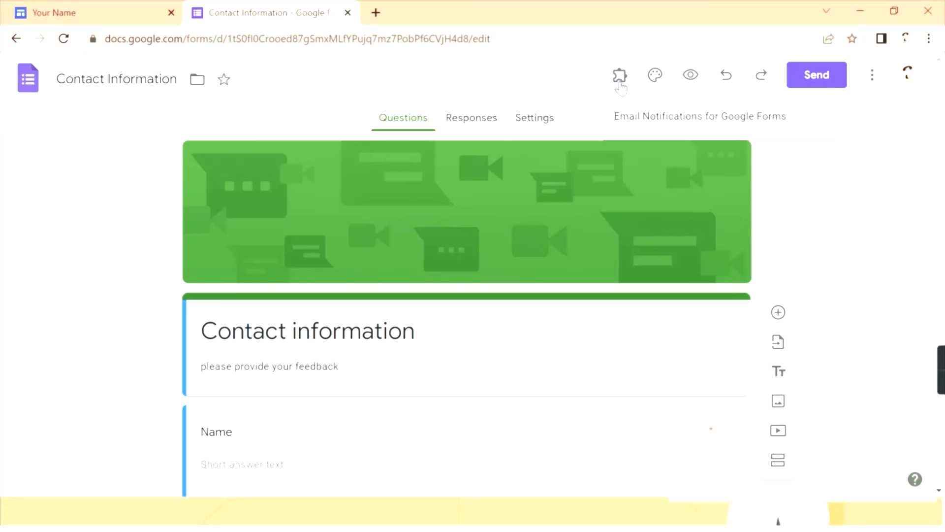
pyautogui.click(656, 122)
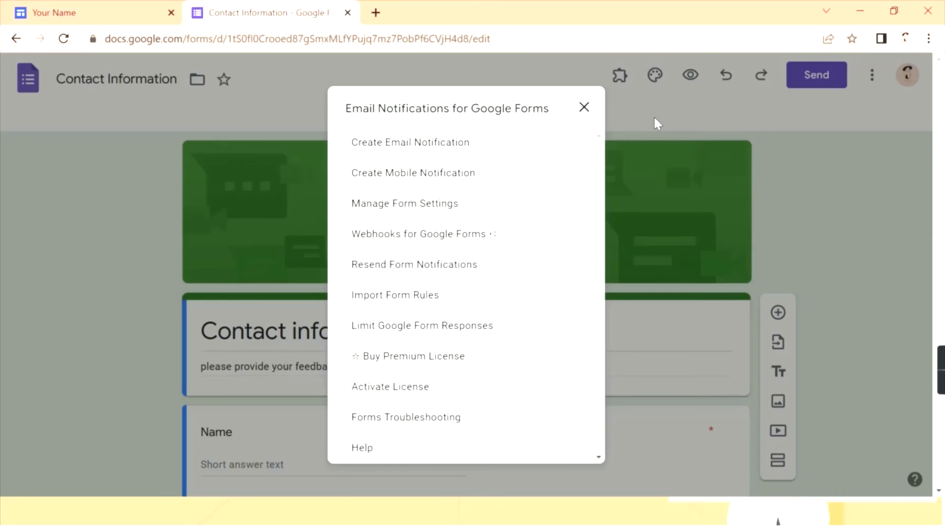
pyautogui.click(412, 143)
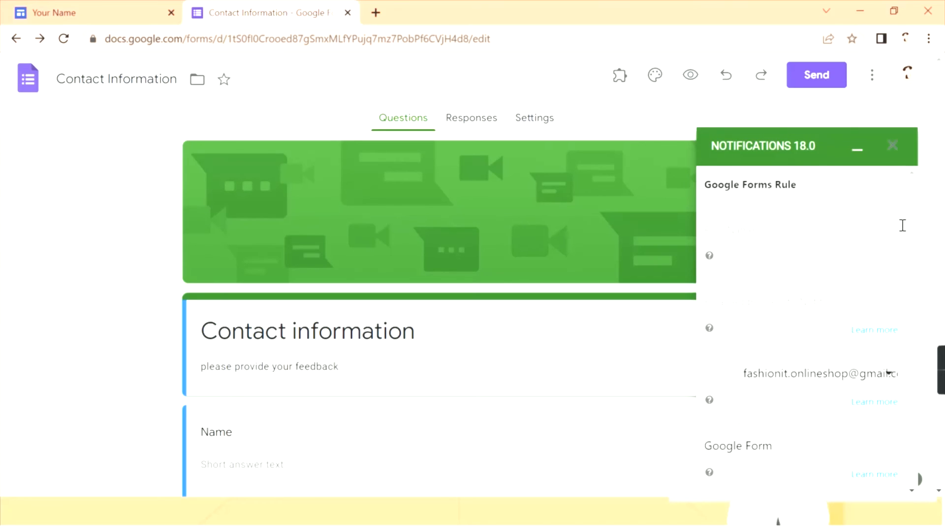
# Name the rule 'contact information' and accept the suggested address as the notification recipient
pyautogui.click(740, 235)
pyautogui.write('contact inf')
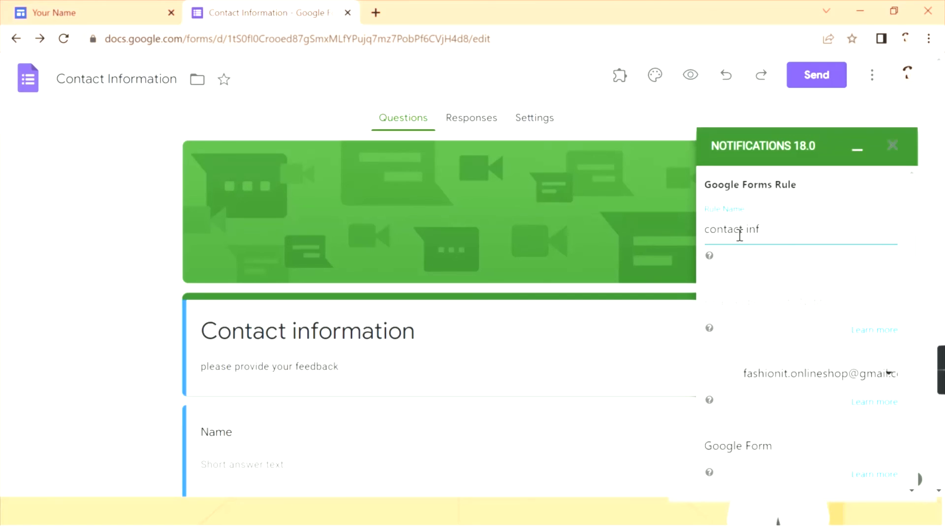
pyautogui.write('ormation')
pyautogui.moveTo(913, 261); pyautogui.dragTo(915, 289)
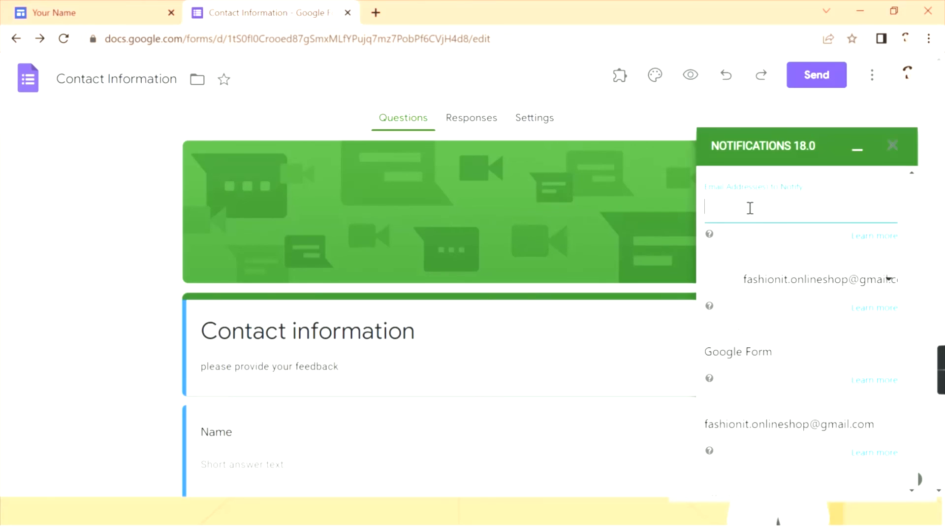
pyautogui.click(757, 281)
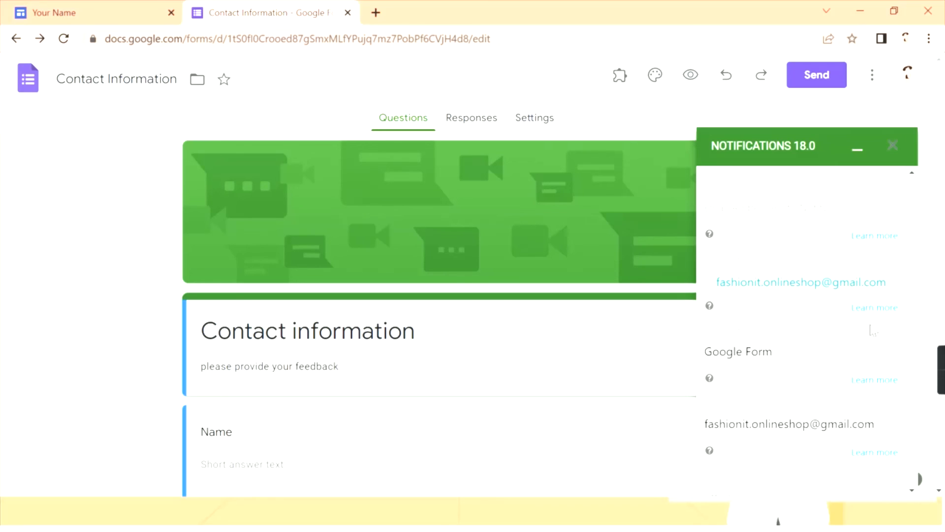
# Replace the sender's name 'Google Form' with 'Fashionit'
pyautogui.scroll(-1, 827, 310)
pyautogui.click(783, 287)
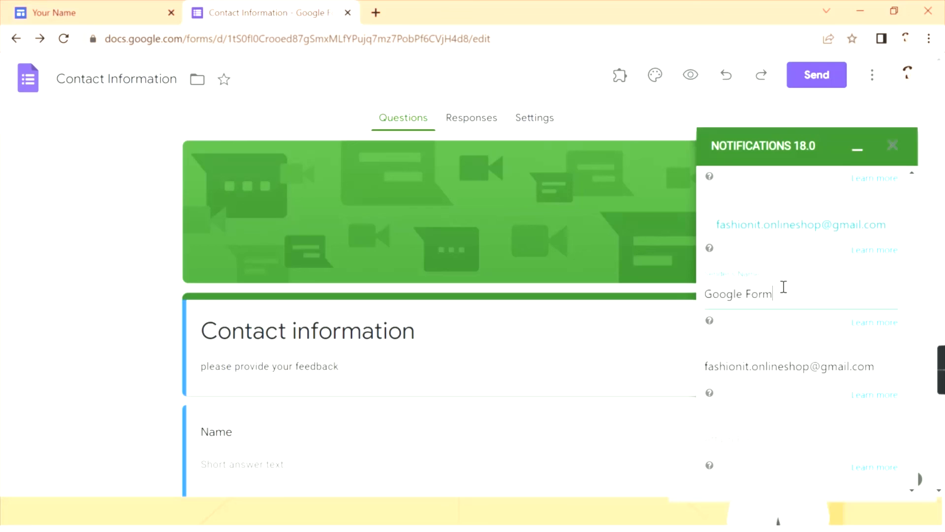
pyautogui.hotkey('ctrl', 'shift', 'Left')
pyautogui.press('BackSpace')
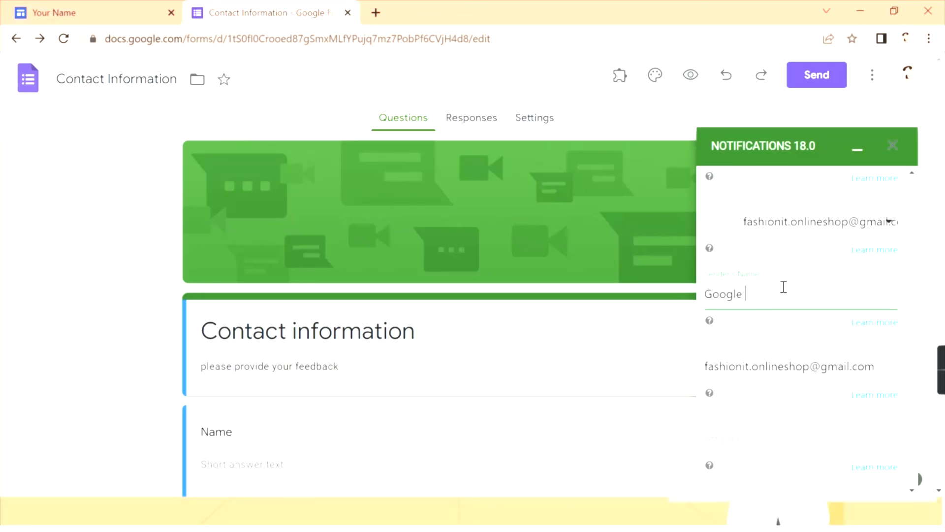
pyautogui.press('BackSpace')
pyautogui.press('BackSpace')
pyautogui.press('BackSpace')
pyautogui.press('BackSpace')
pyautogui.press('BackSpace')
pyautogui.write('Fas')
pyautogui.scroll(-2, 910, 292)
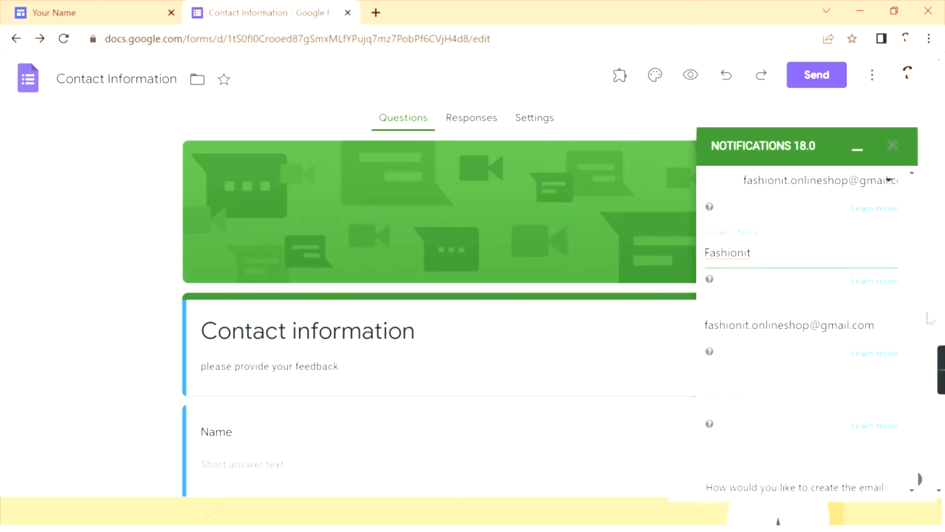
pyautogui.scroll(-2, 903, 328)
# Tick Notify Form Submitter and choose the Email question as the submitter's address
pyautogui.scroll(-5, 904, 327)
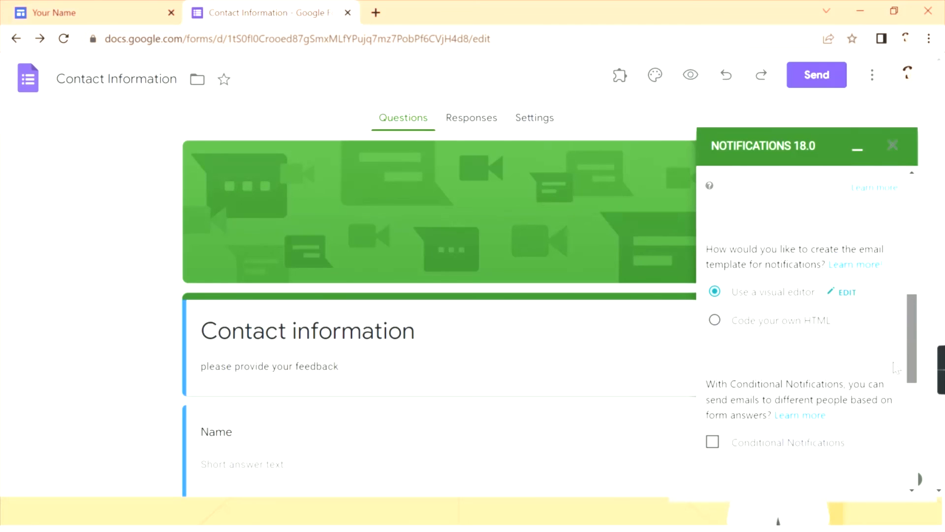
pyautogui.scroll(-5, 890, 399)
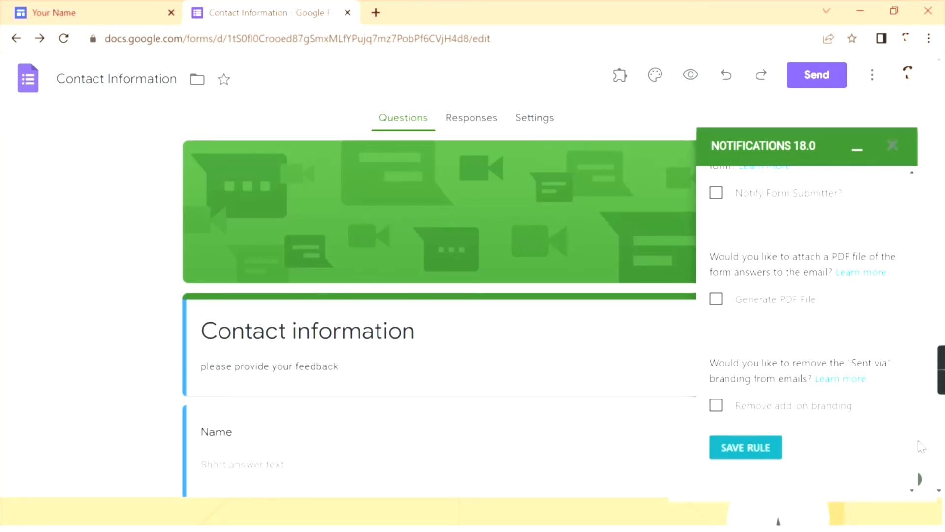
pyautogui.moveTo(915, 443); pyautogui.dragTo(915, 388)
pyautogui.click(717, 401)
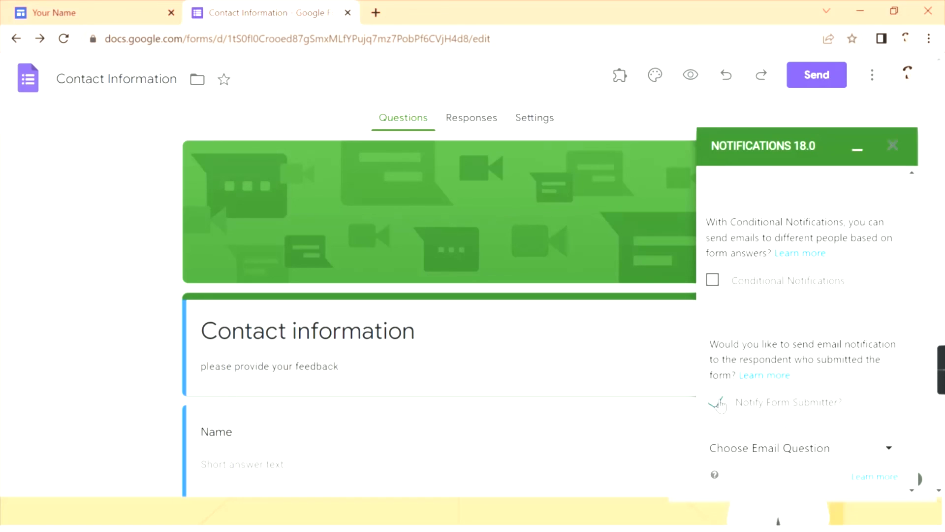
pyautogui.moveTo(908, 379); pyautogui.dragTo(909, 403)
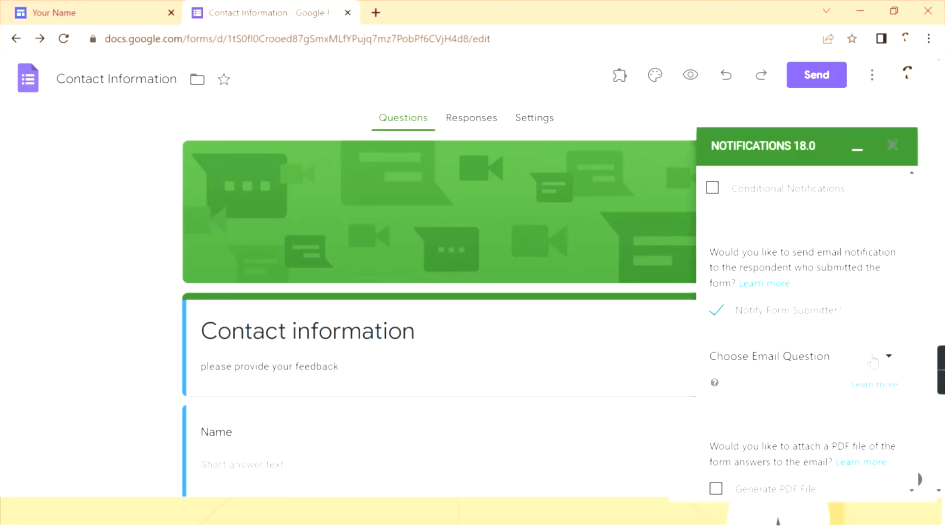
pyautogui.click(815, 371)
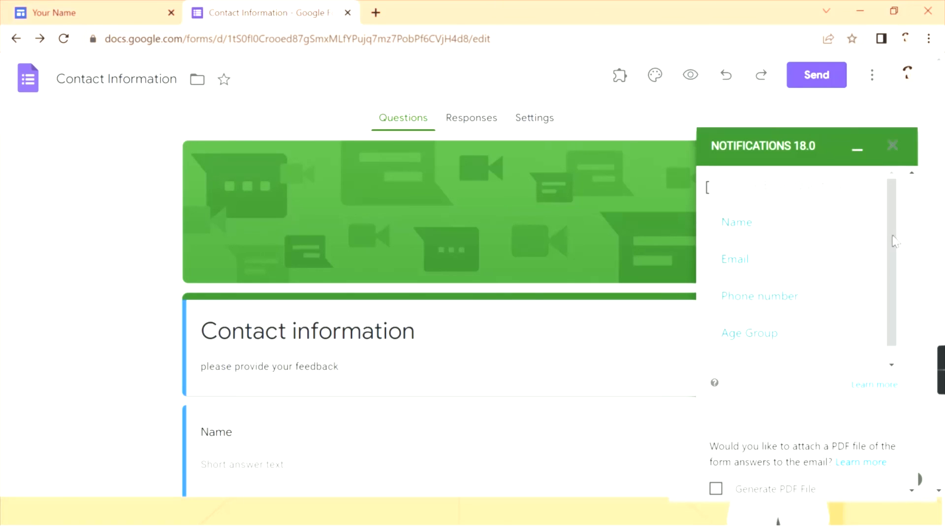
pyautogui.scroll(-1, 890, 241)
pyautogui.scroll(1, 884, 303)
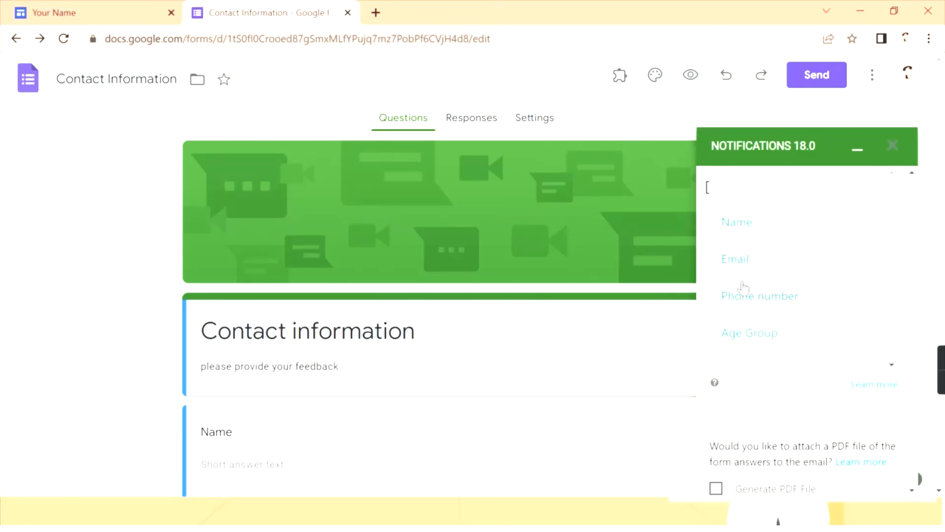
pyautogui.click(750, 262)
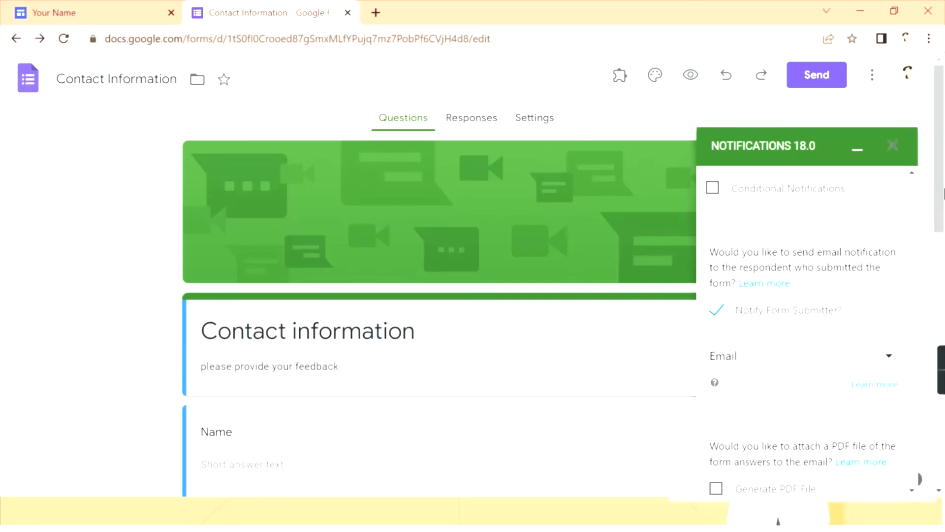
pyautogui.moveTo(940, 193); pyautogui.dragTo(943, 306)
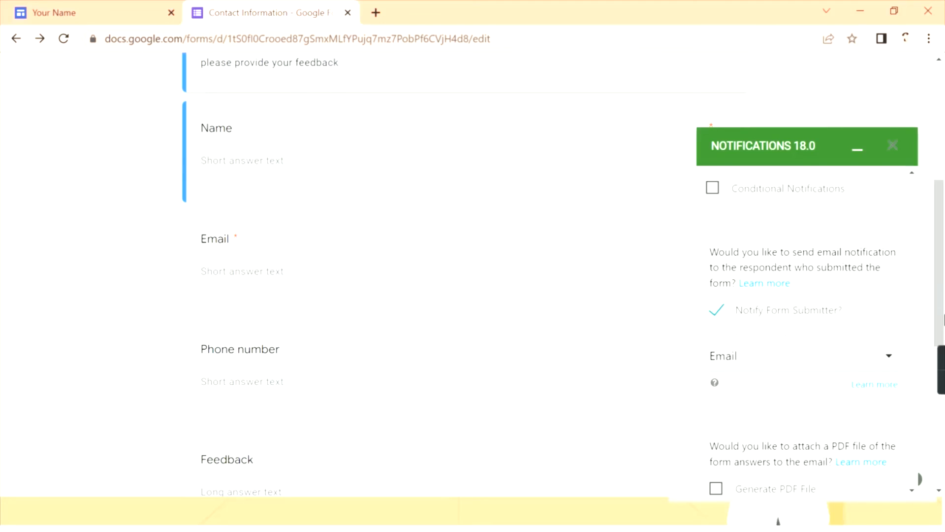
pyautogui.scroll(-4, 909, 404)
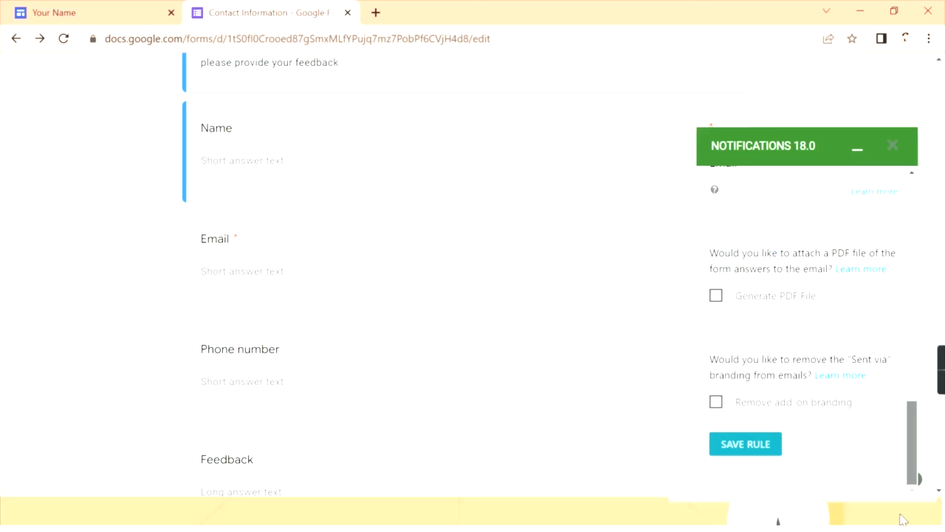
# Save the rule, minimize the Notifications panel, and go back to the Student Portfolio site tab
pyautogui.click(745, 457)
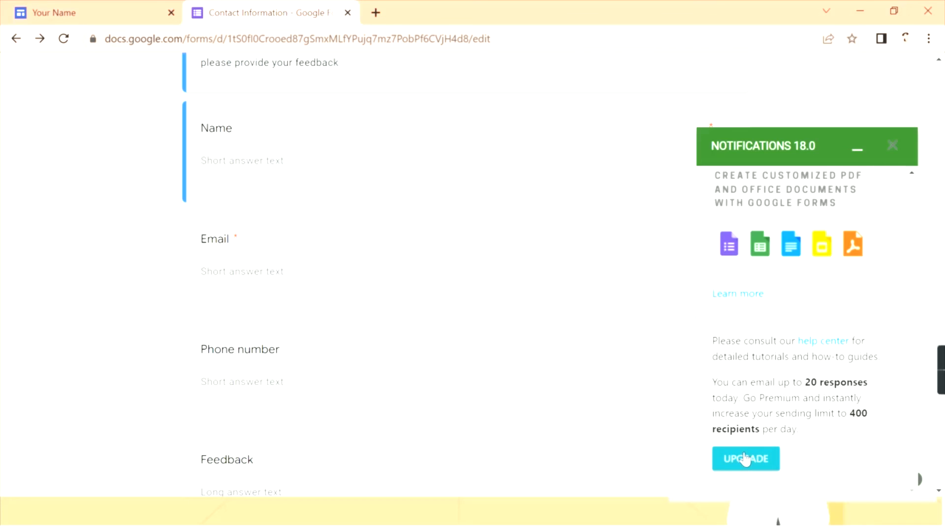
pyautogui.moveTo(940, 263); pyautogui.dragTo(940, 147)
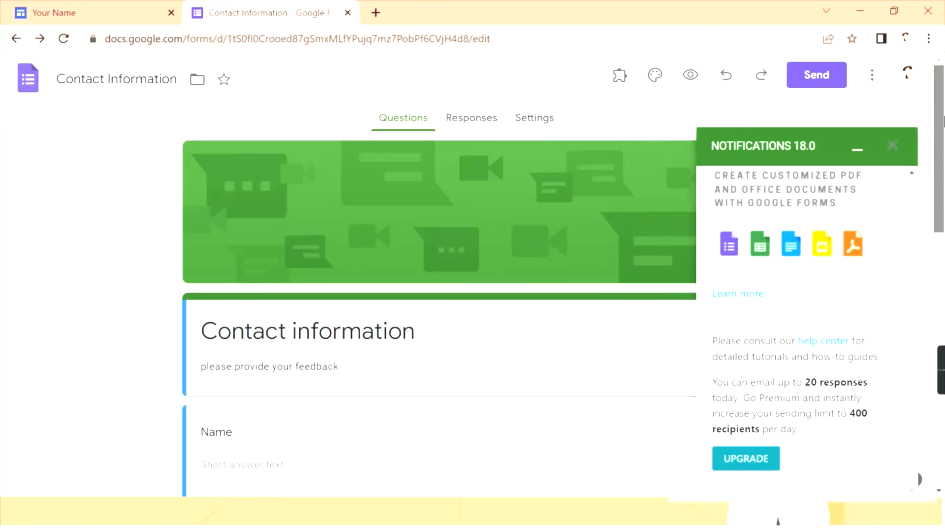
pyautogui.click(858, 150)
pyautogui.click(89, 9)
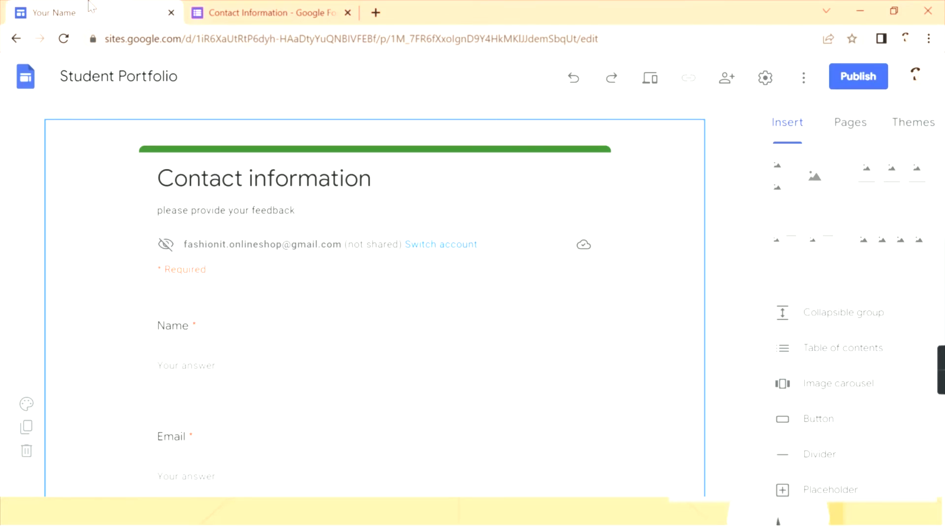
pyautogui.click(306, 6)
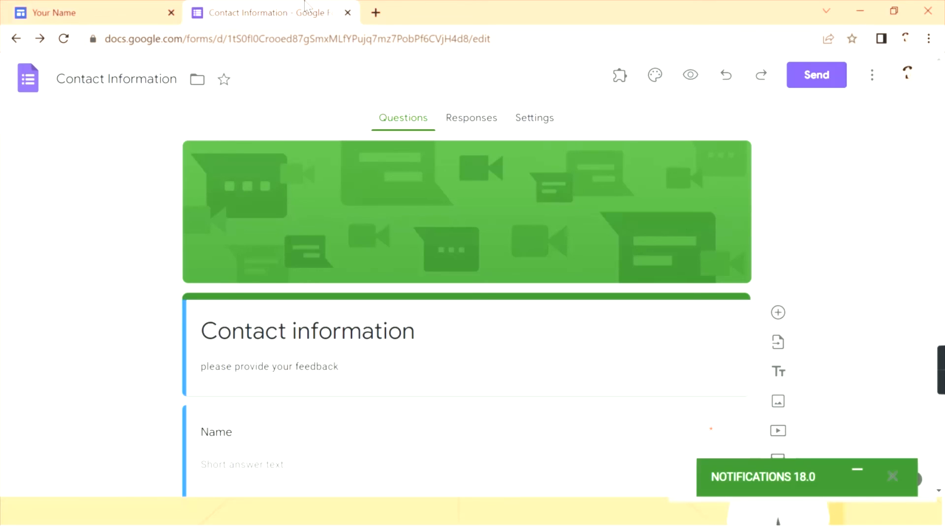
pyautogui.click(117, 6)
pyautogui.click(308, 7)
pyautogui.click(90, 8)
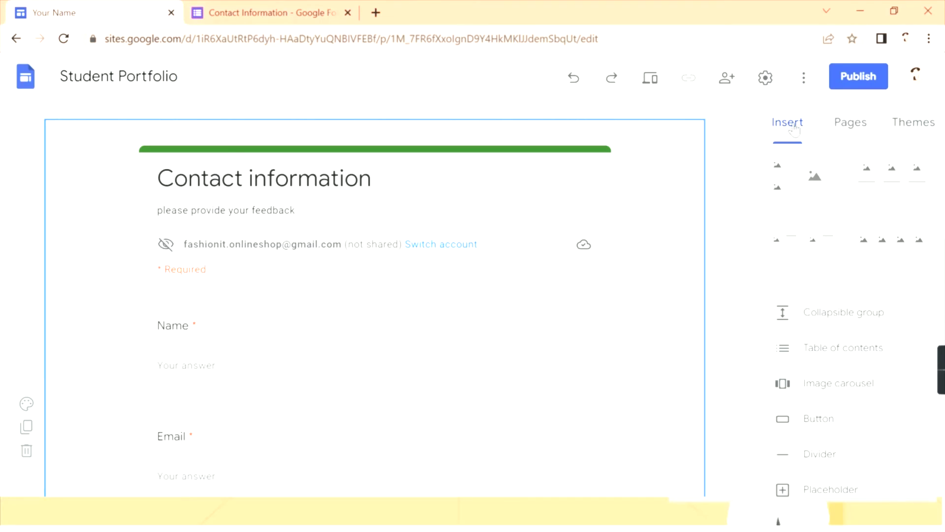
pyautogui.click(376, 195)
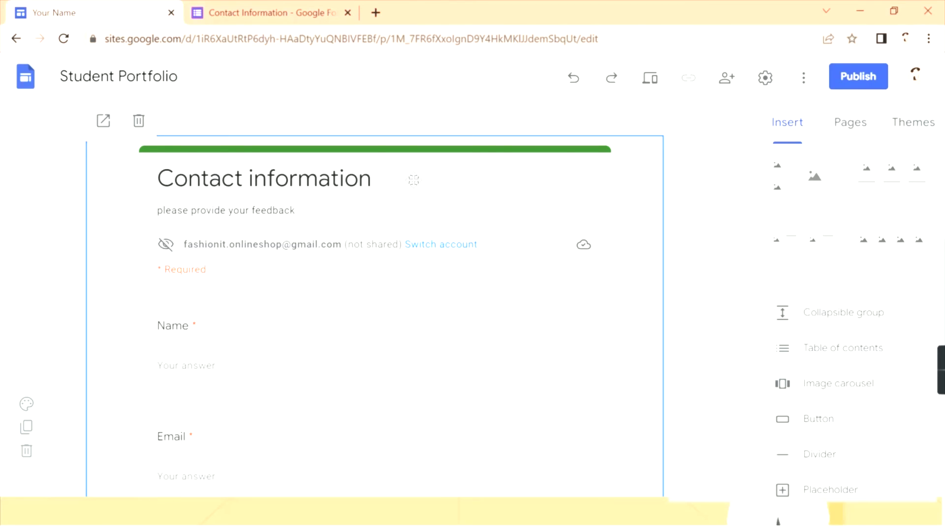